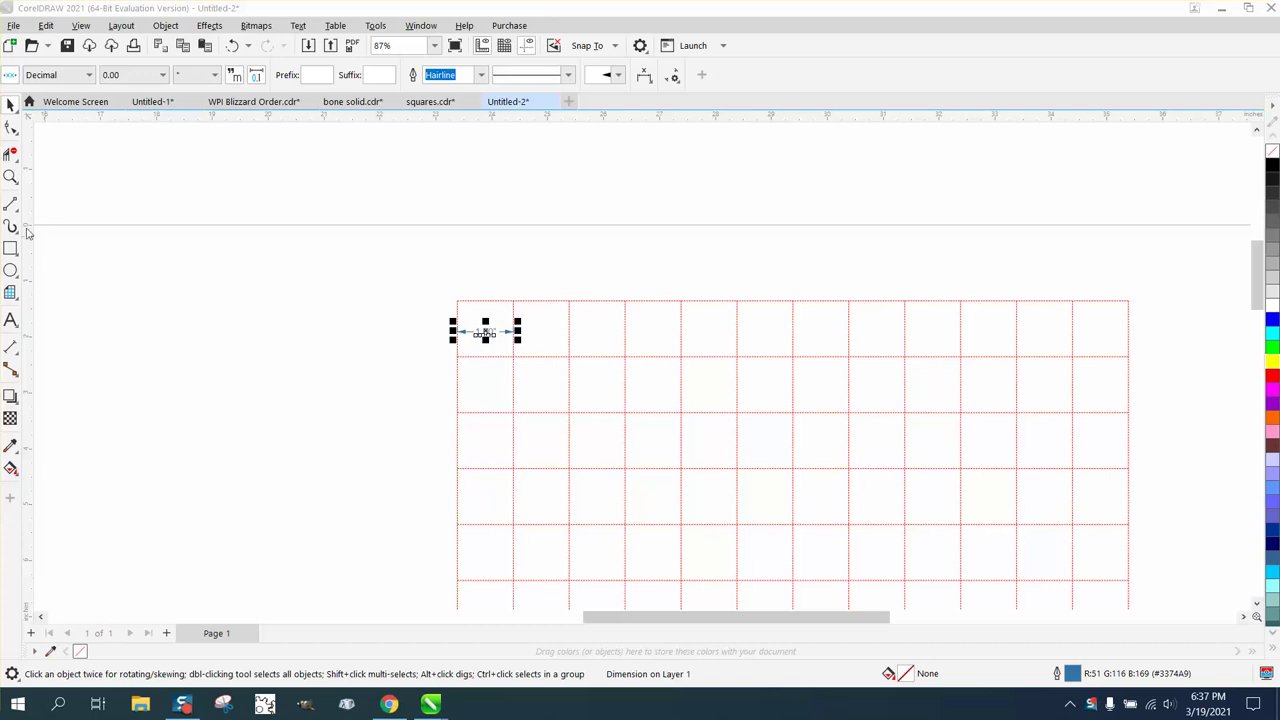
# Zoom in on the grid and its top corner to inspect the existing 1.00" dimension.
pyautogui.click(10, 177)
pyautogui.scroll(-4, 360, 320)
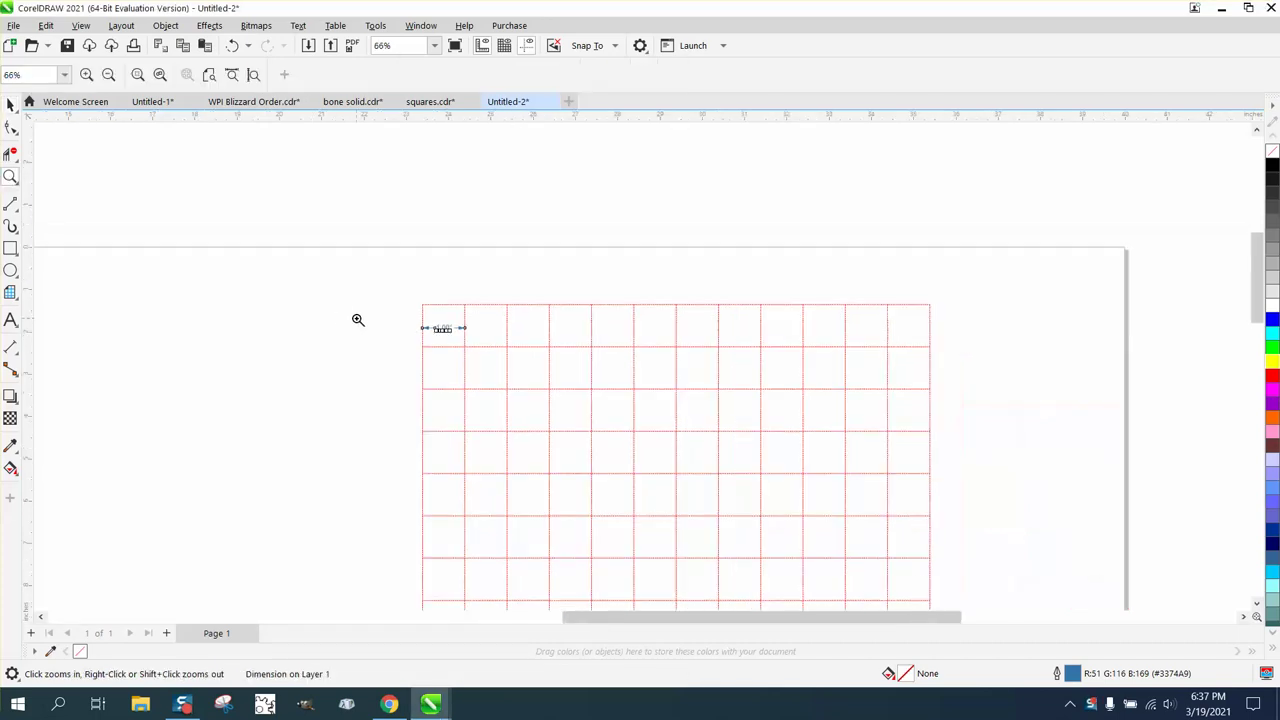
pyautogui.moveTo(366, 305); pyautogui.dragTo(660, 562)
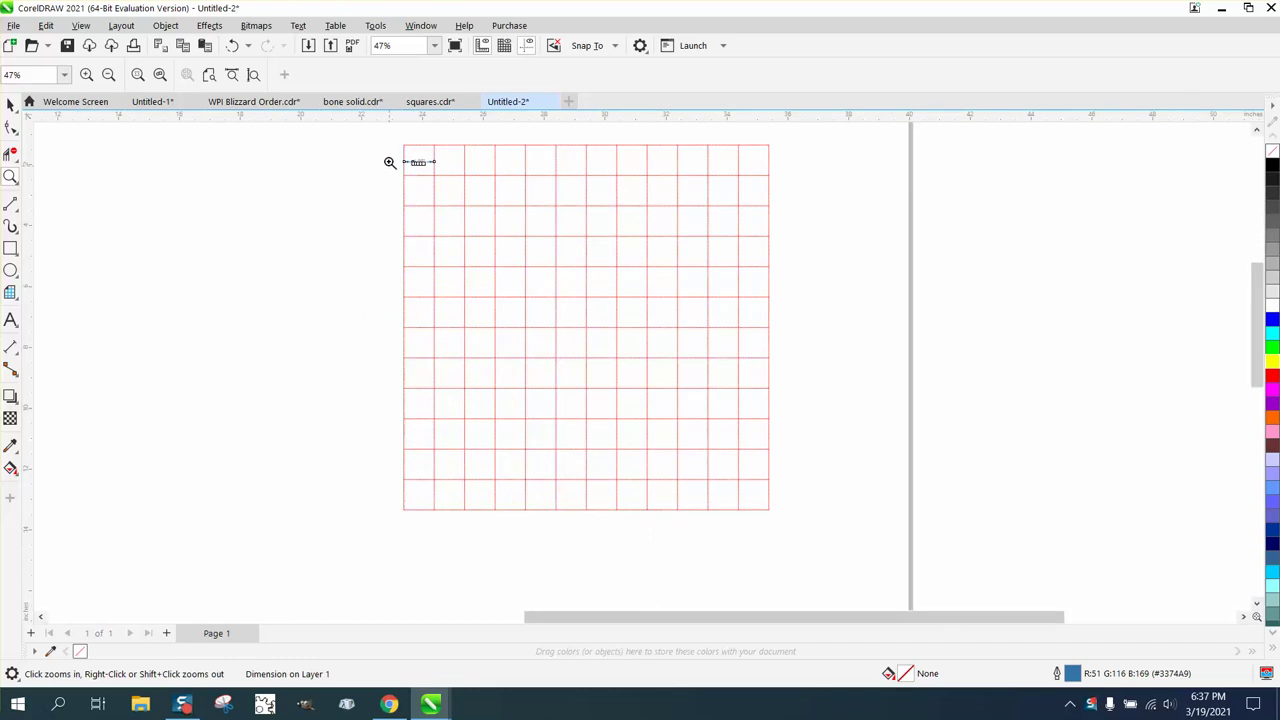
pyautogui.moveTo(392, 146); pyautogui.dragTo(486, 202)
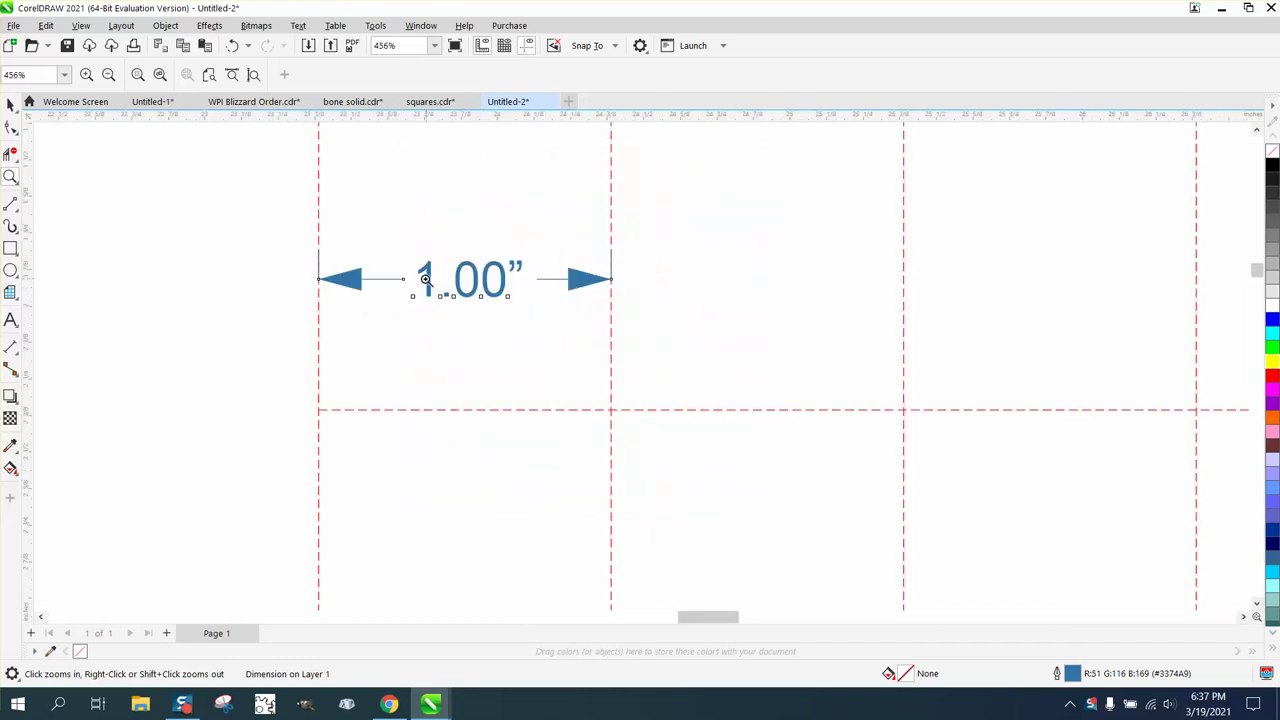
pyautogui.scroll(-3, 430, 281)
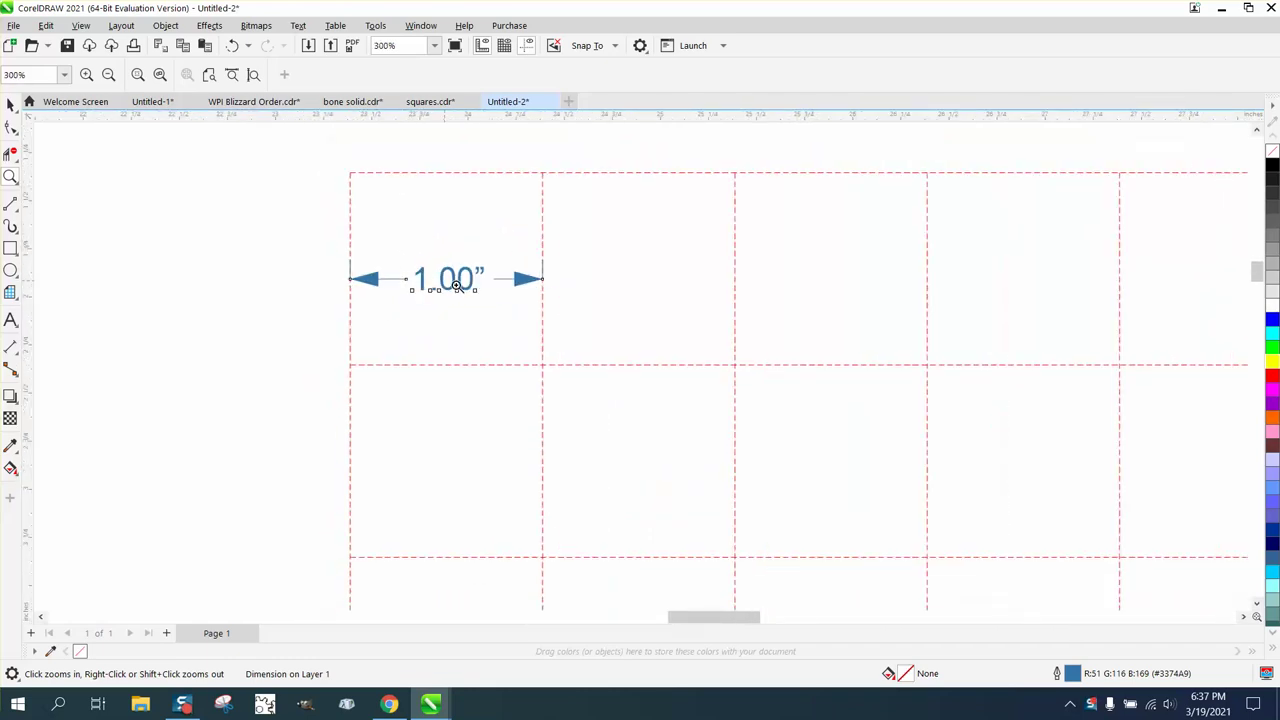
pyautogui.scroll(-6, 456, 281)
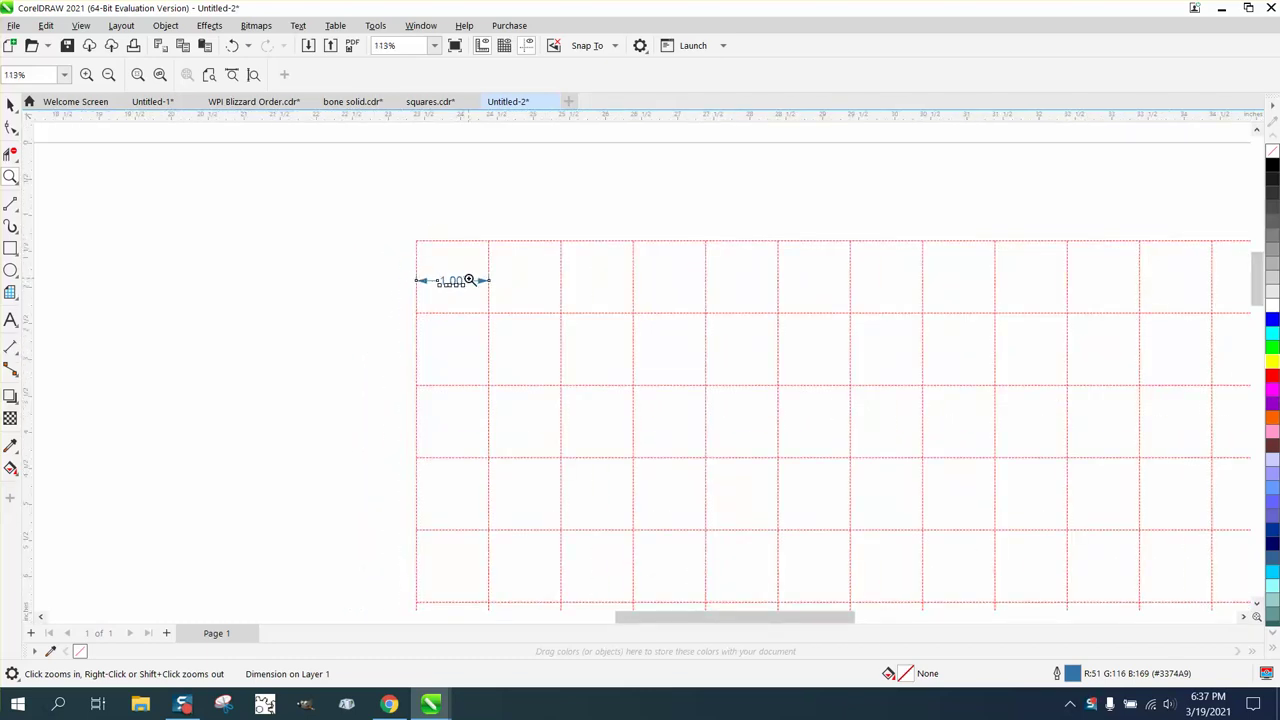
pyautogui.moveTo(477, 242); pyautogui.dragTo(518, 268)
pyautogui.scroll(-7, 504, 302)
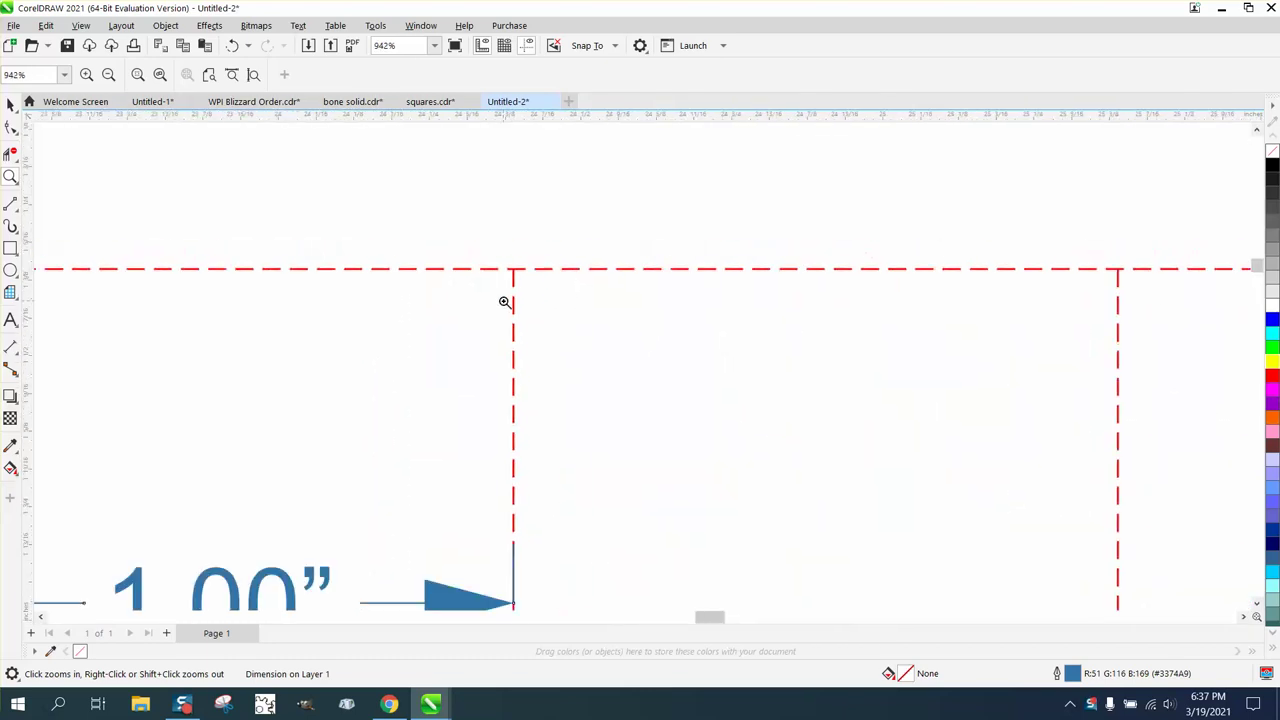
pyautogui.scroll(-2, 506, 304)
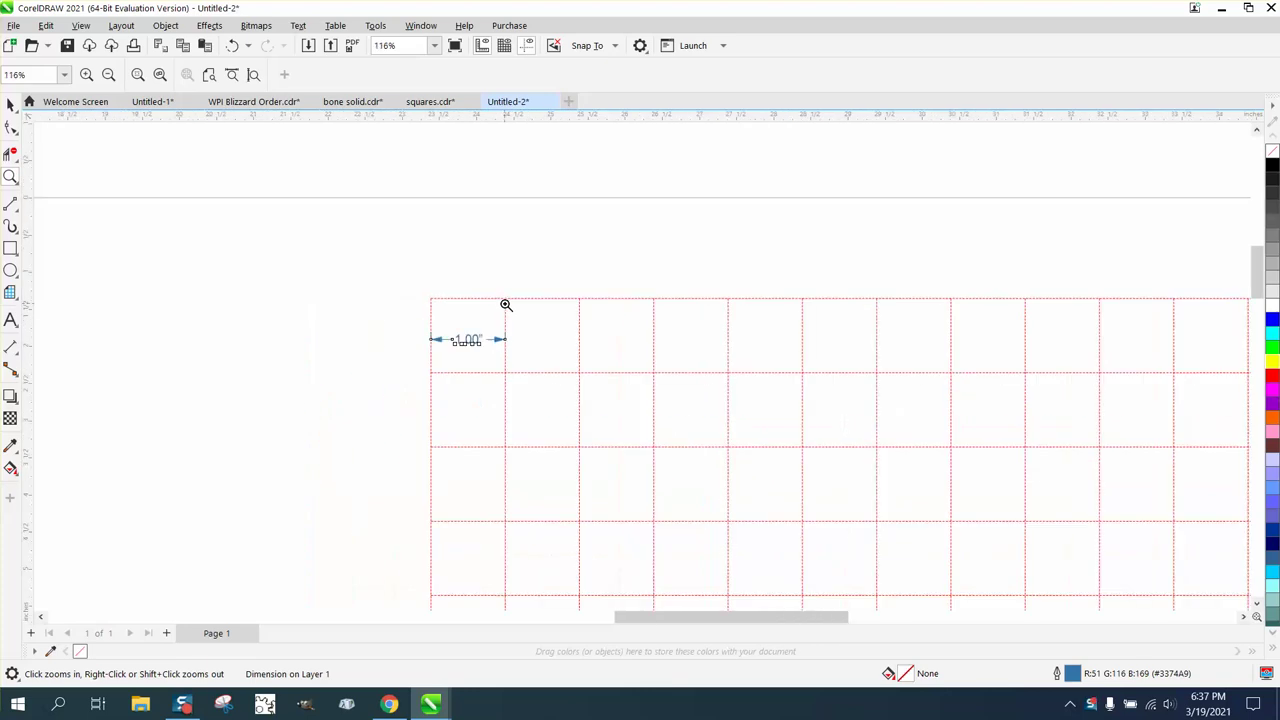
pyautogui.click(11, 105)
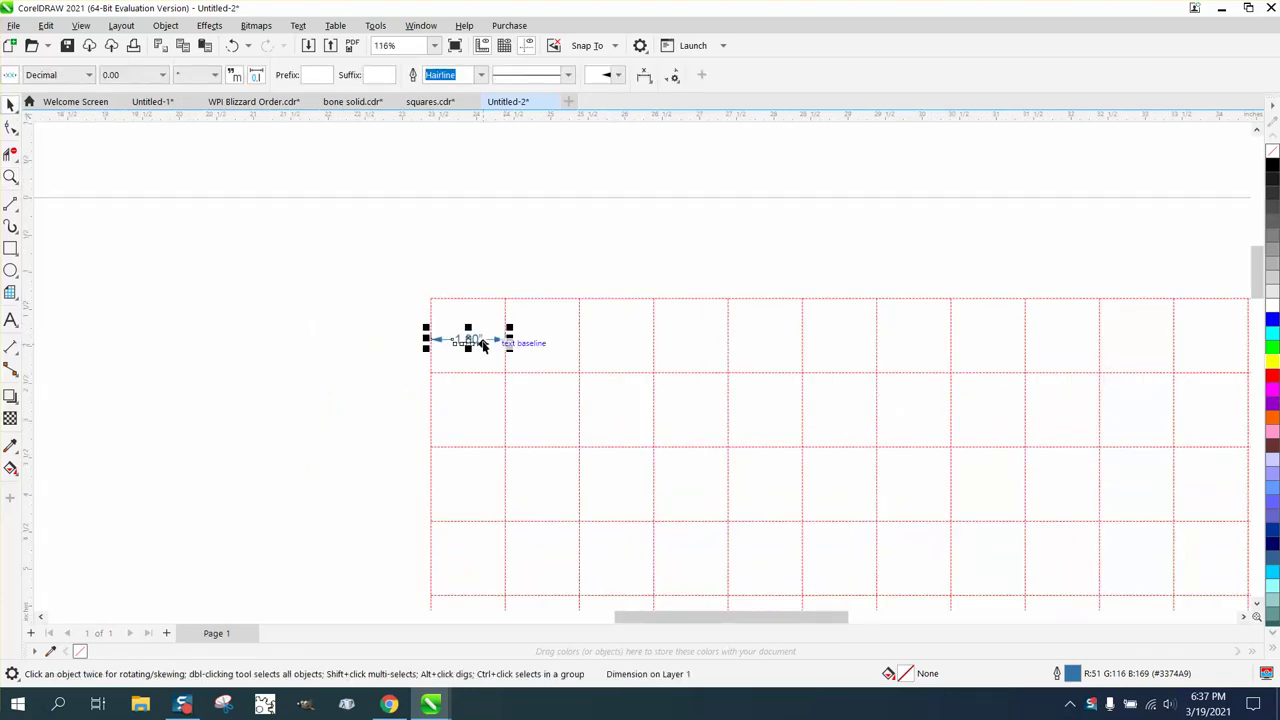
pyautogui.press('Escape')
pyautogui.scroll(-4, 532, 326)
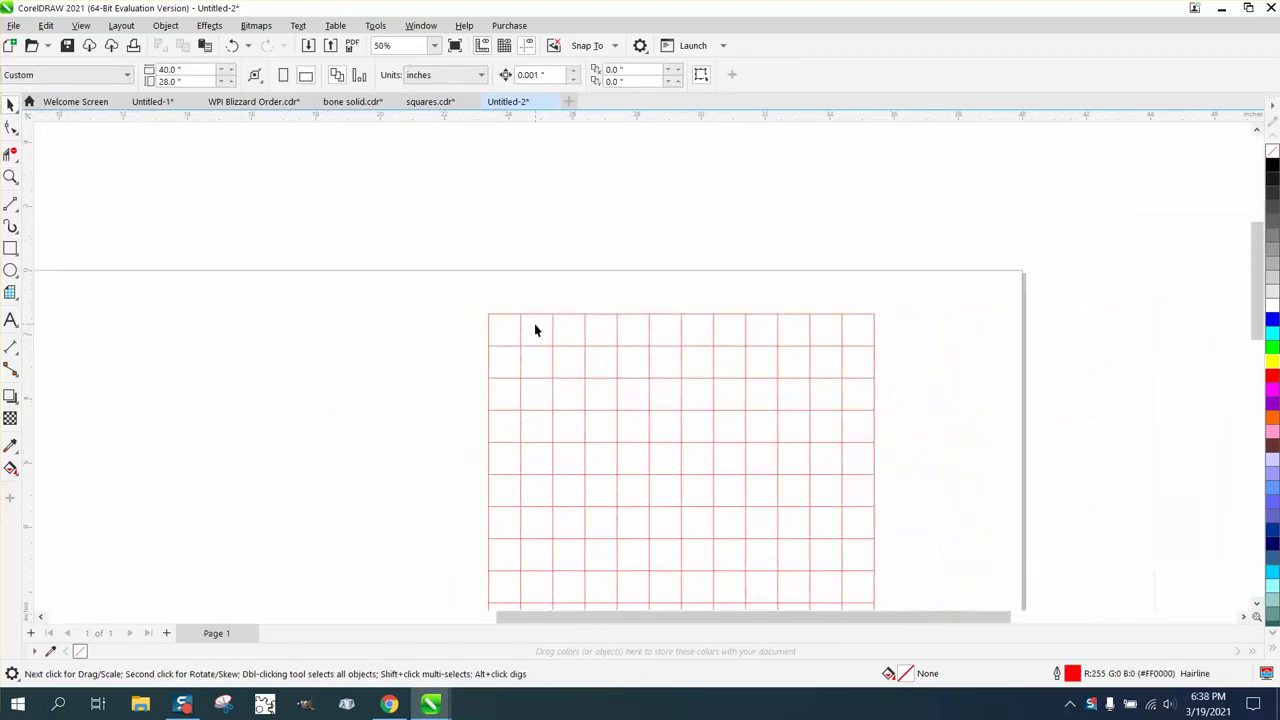
pyautogui.scroll(-1, 536, 331)
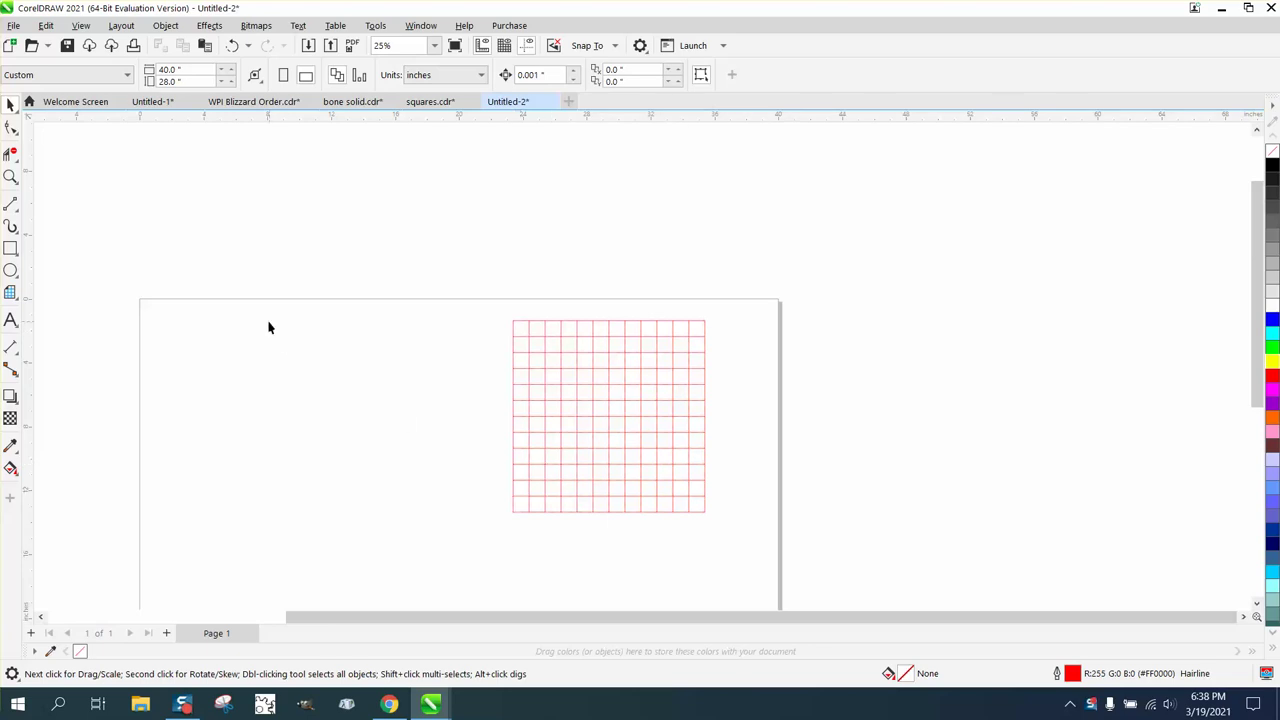
# Draw a vertical two-point line left of the grid and set its height to 12.0".
pyautogui.click(16, 208)
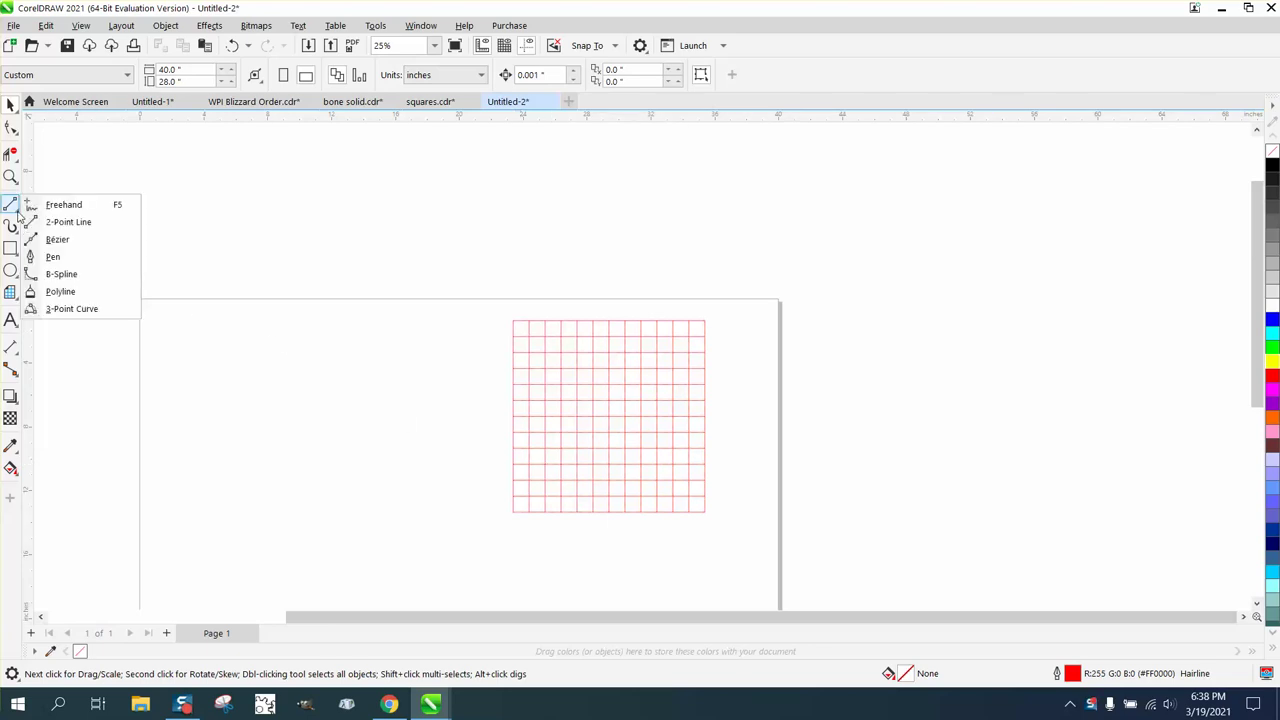
pyautogui.click(57, 227)
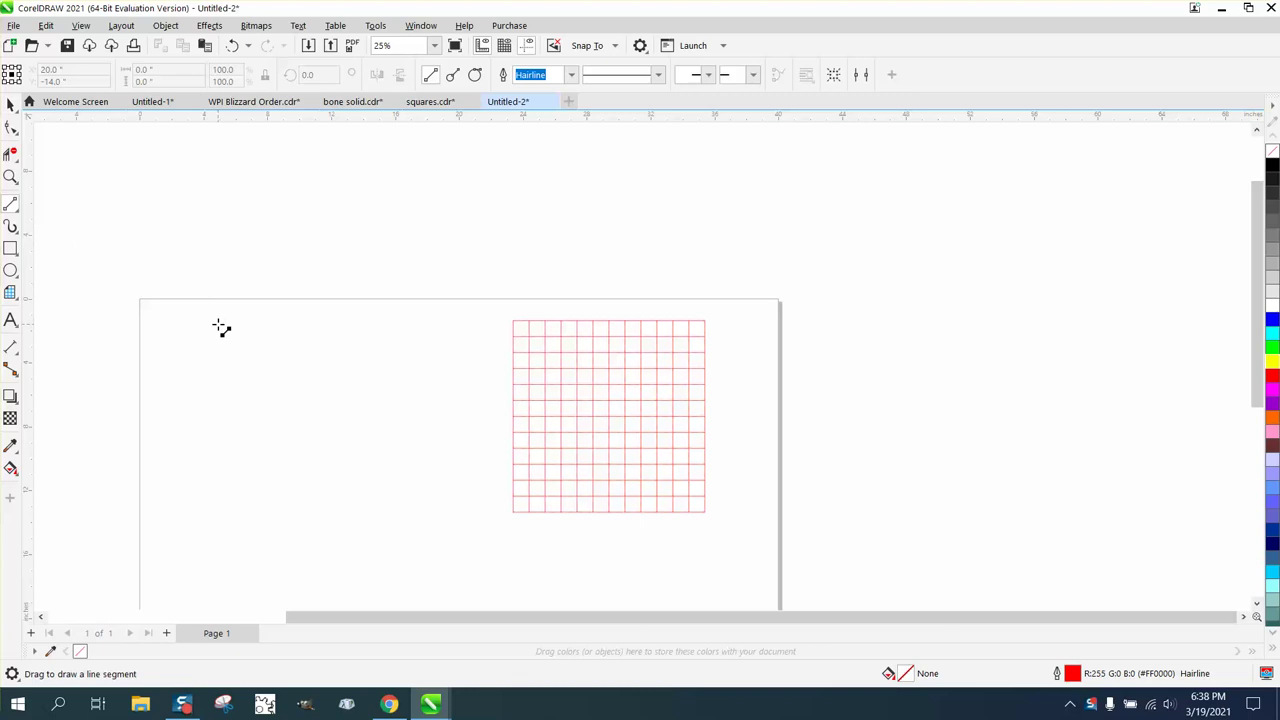
pyautogui.moveTo(217, 326); pyautogui.dragTo(217, 567)
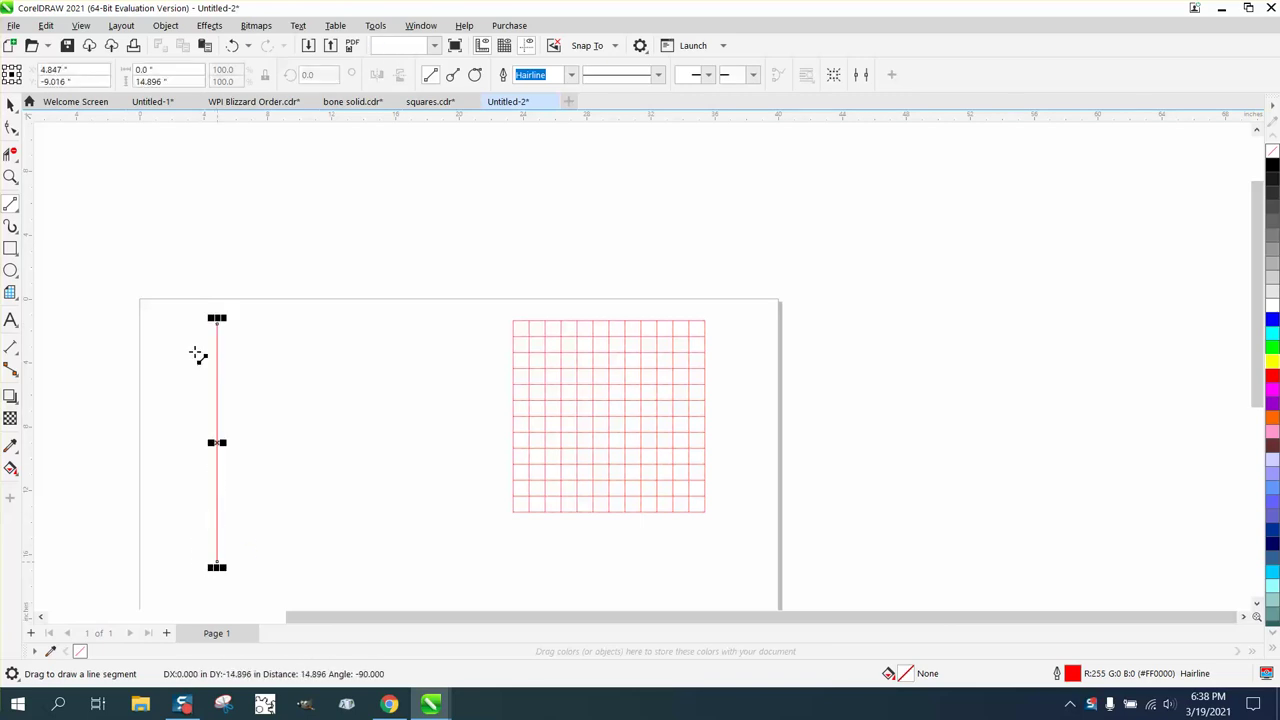
pyautogui.click(127, 83)
pyautogui.write('12')
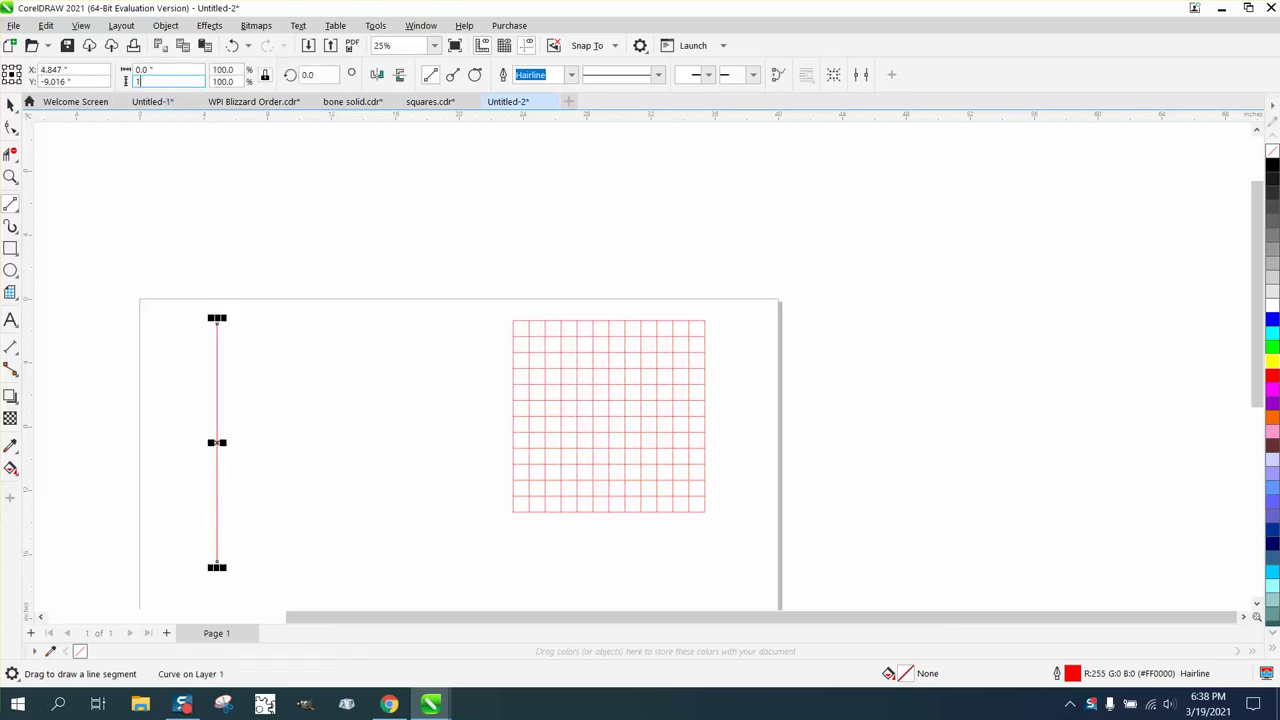
pyautogui.press('Return')
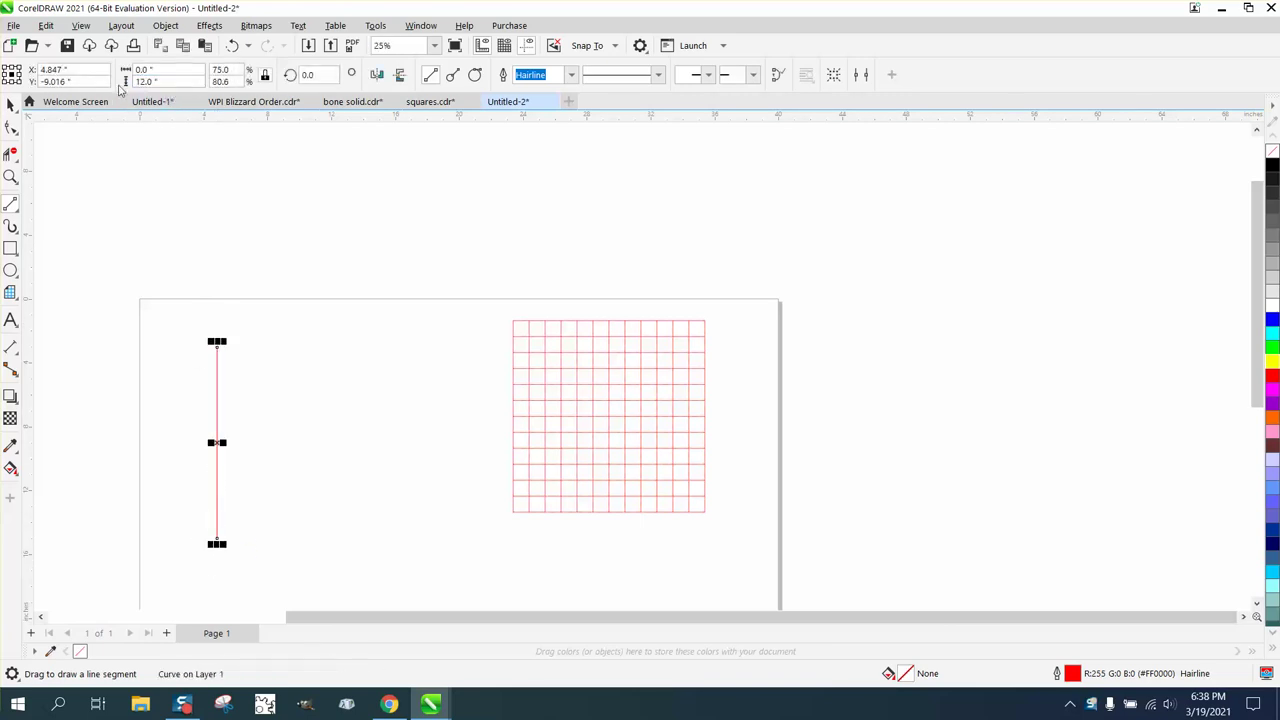
pyautogui.click(10, 104)
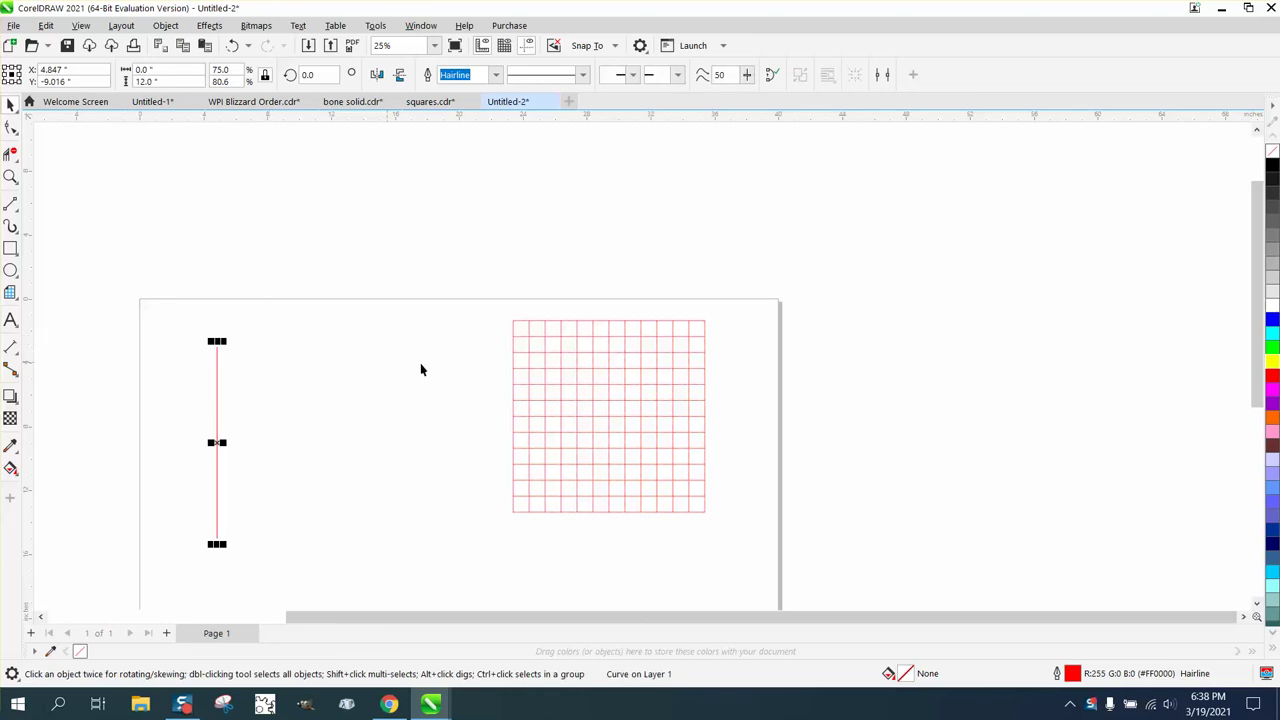
pyautogui.click(11, 177)
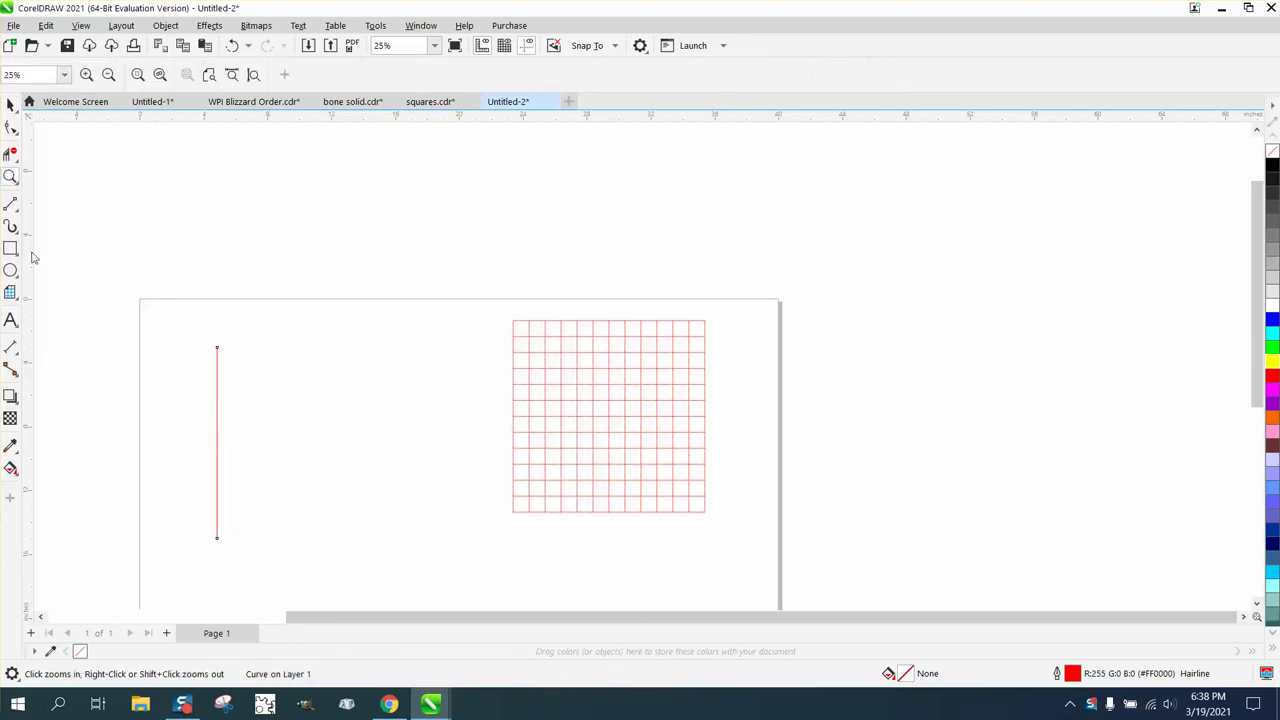
pyautogui.moveTo(30, 256); pyautogui.dragTo(202, 296)
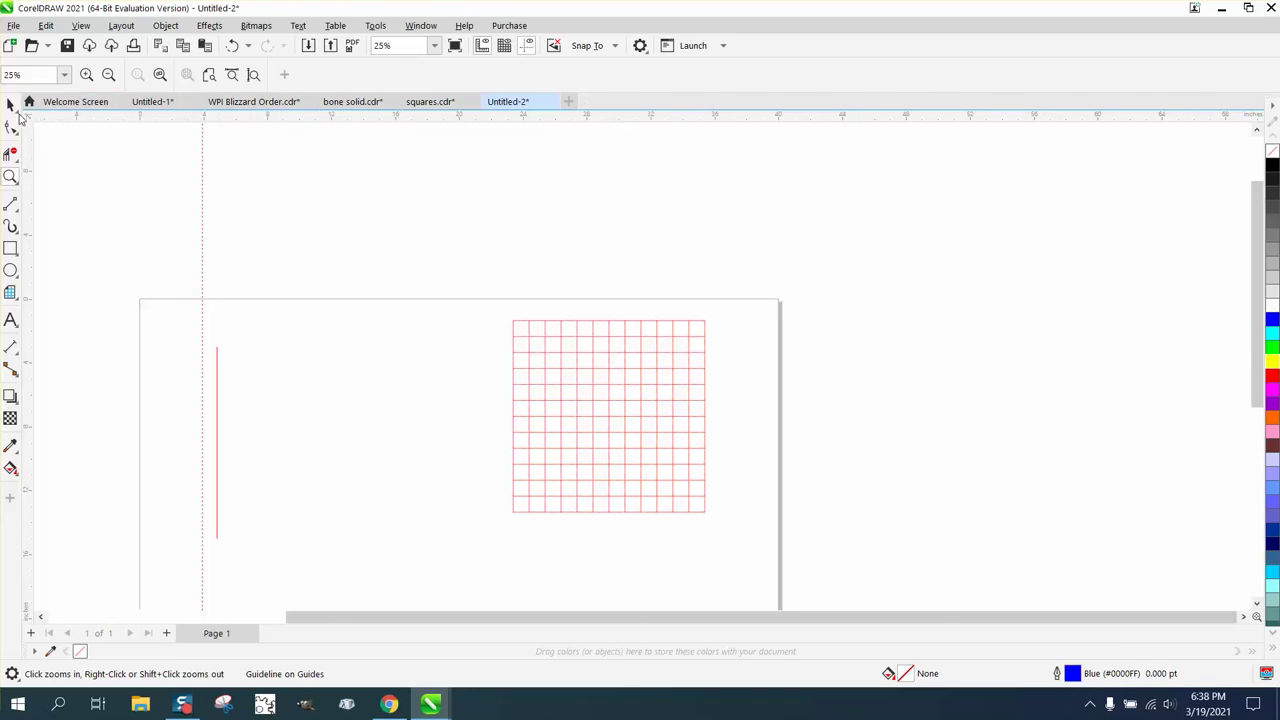
pyautogui.click(10, 104)
pyautogui.click(203, 169)
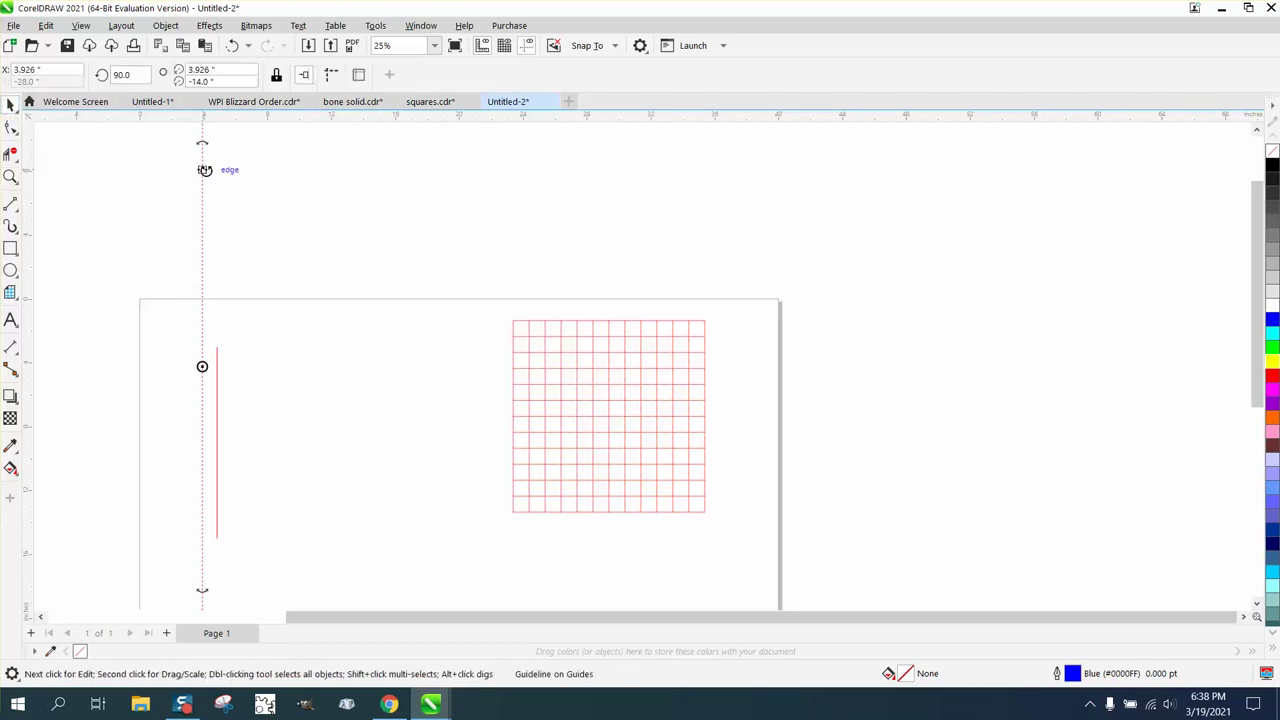
pyautogui.press('Delete')
pyautogui.click(217, 358)
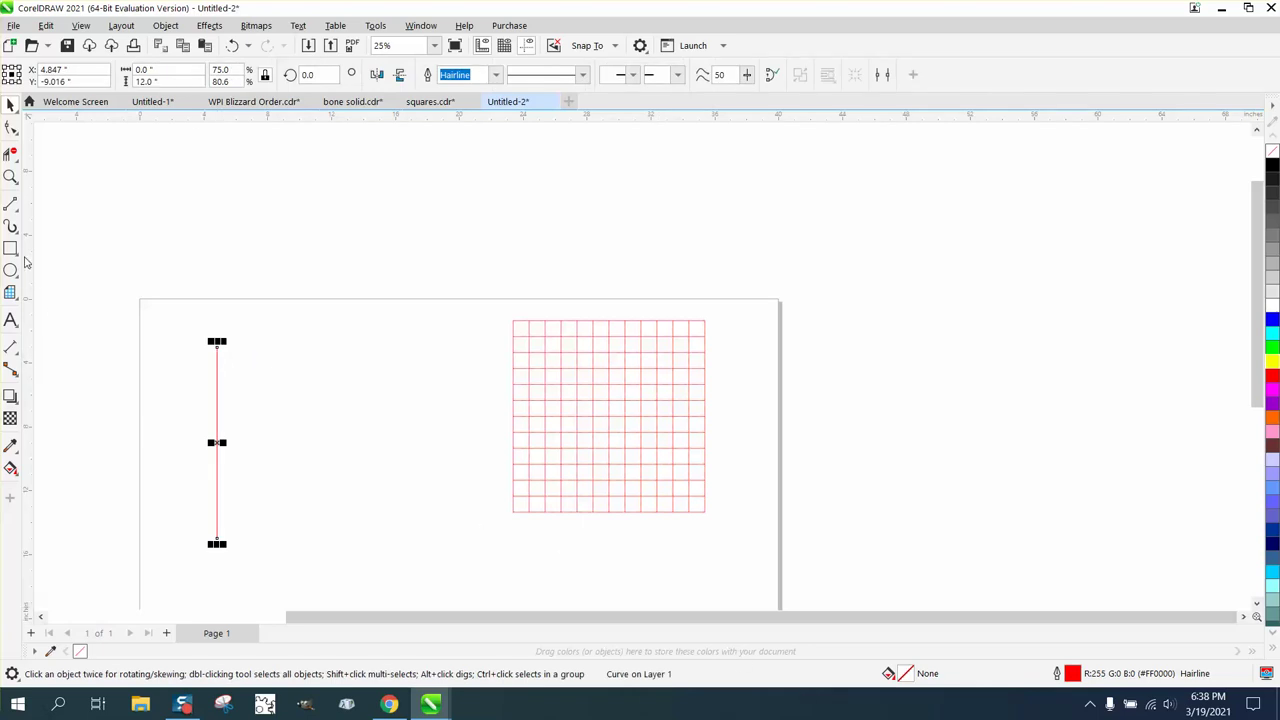
pyautogui.click(10, 176)
pyautogui.moveTo(190, 334); pyautogui.dragTo(290, 428)
pyautogui.click(10, 104)
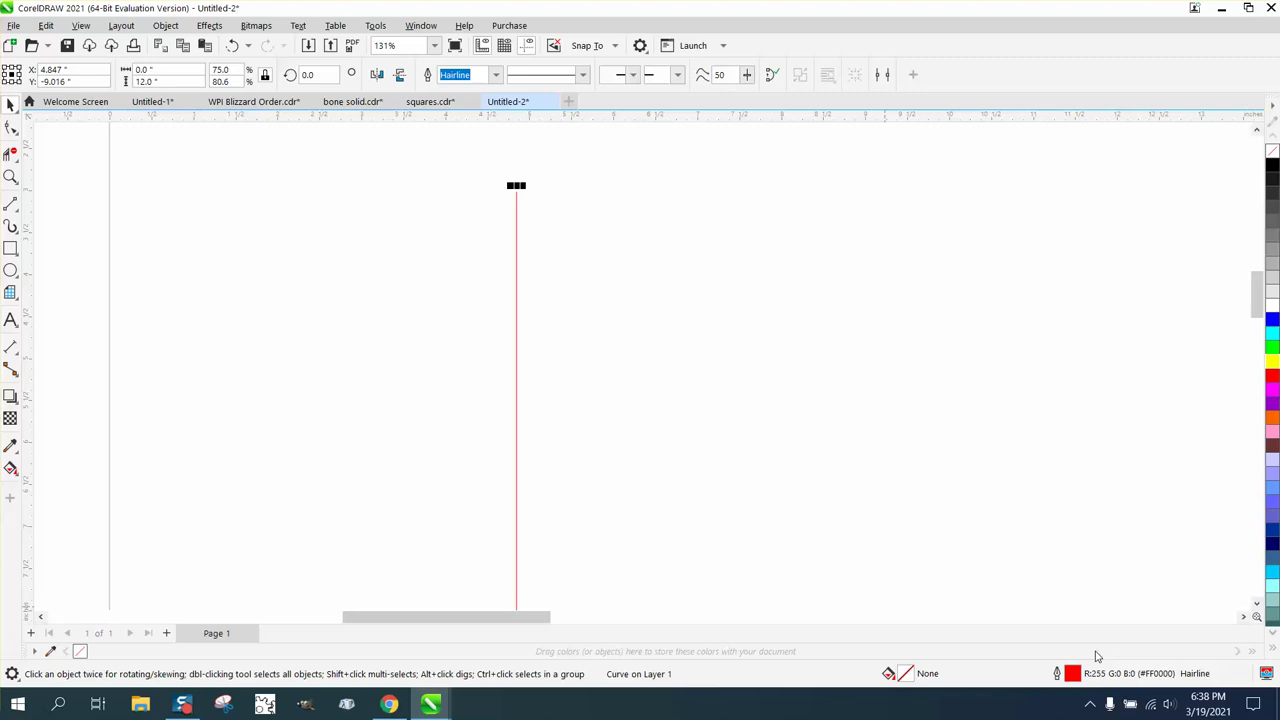
# Give the vertical line an 8.0 pt black outline in Outline Pen.
pyautogui.doubleClick(1071, 676)
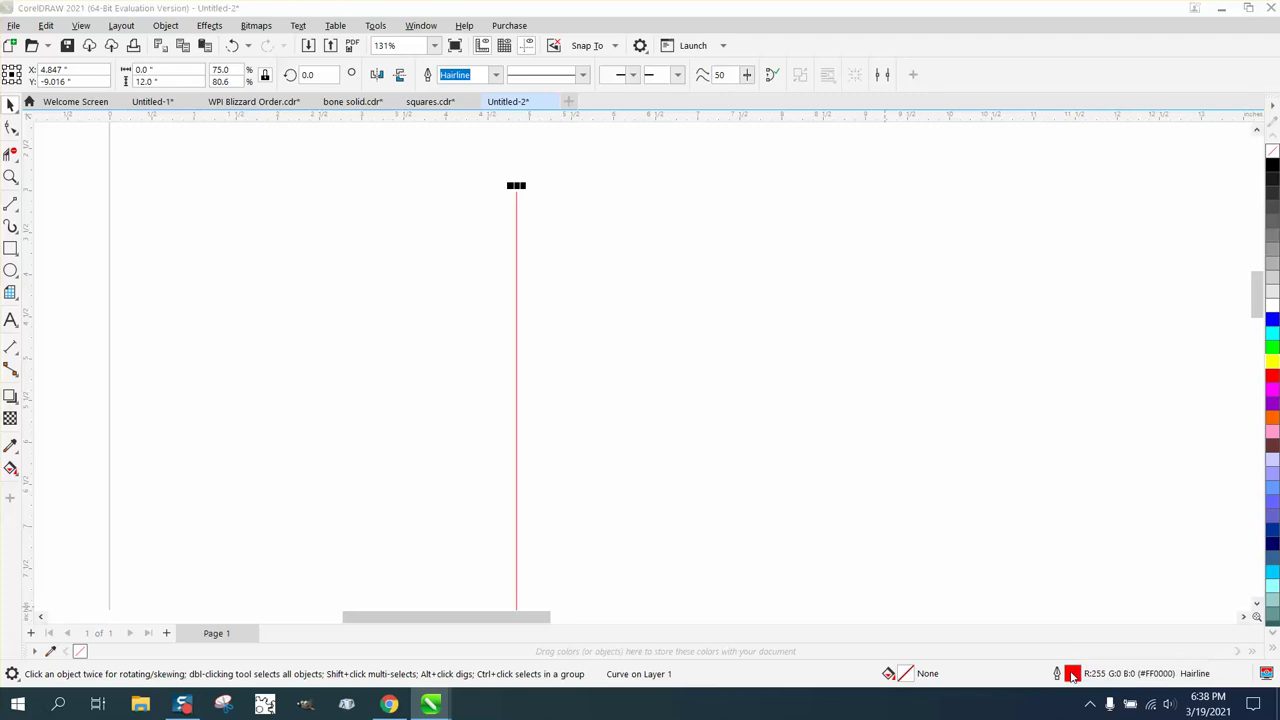
pyautogui.click(539, 294)
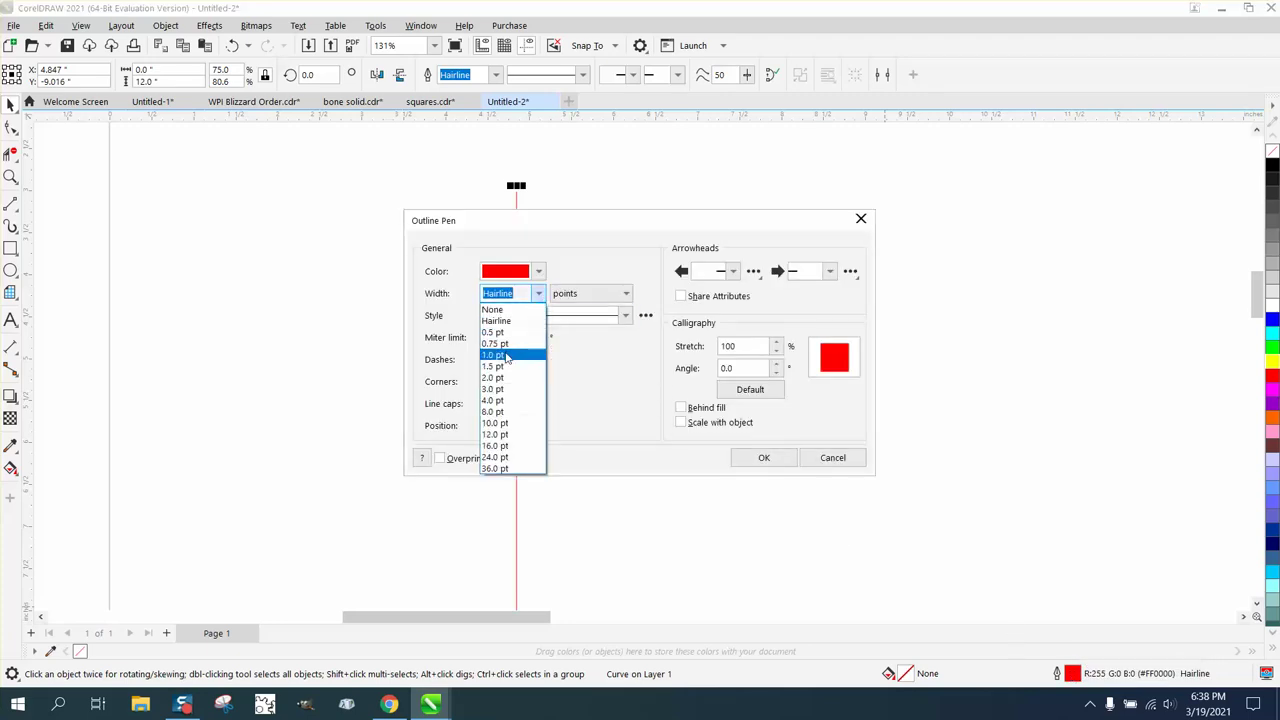
pyautogui.click(498, 412)
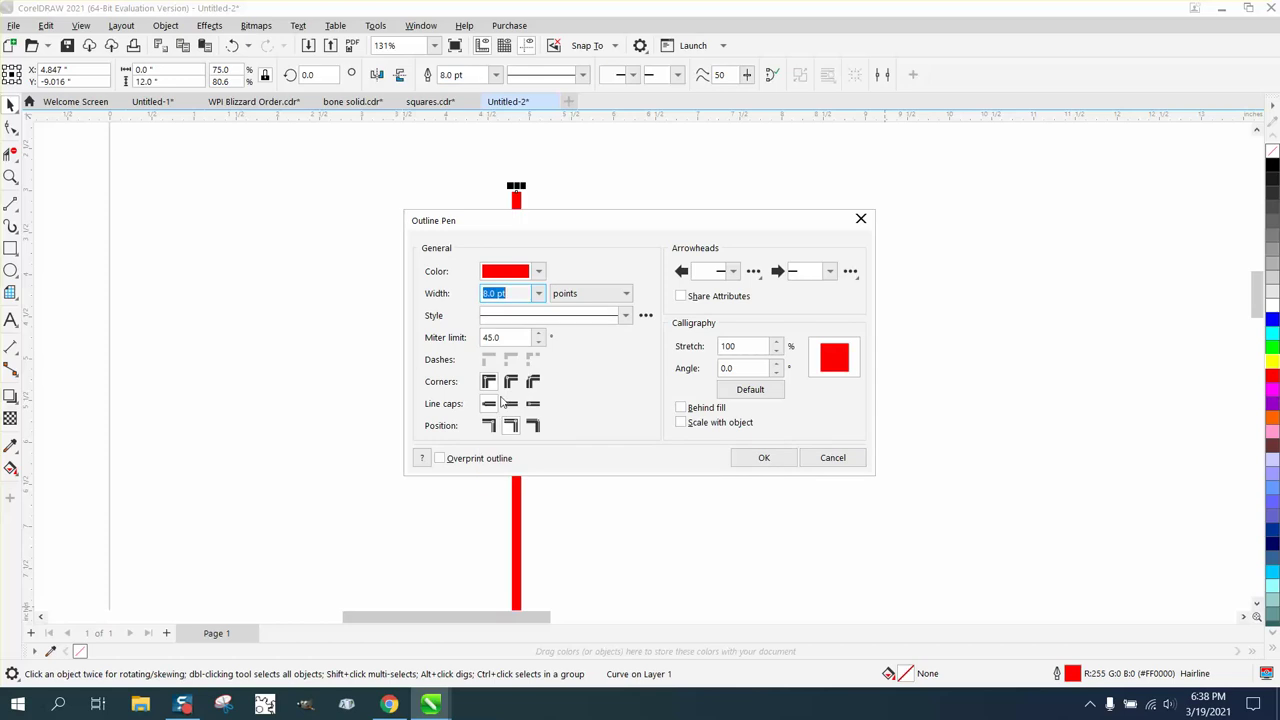
pyautogui.click(538, 271)
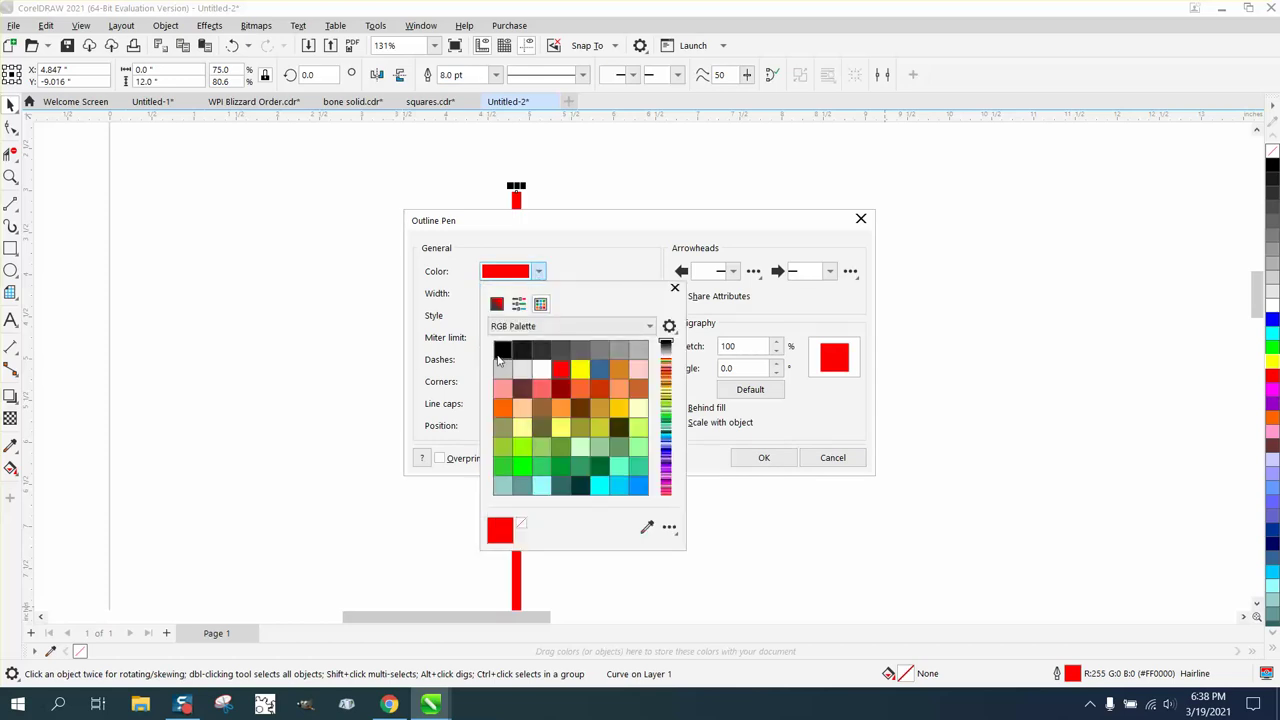
pyautogui.click(502, 348)
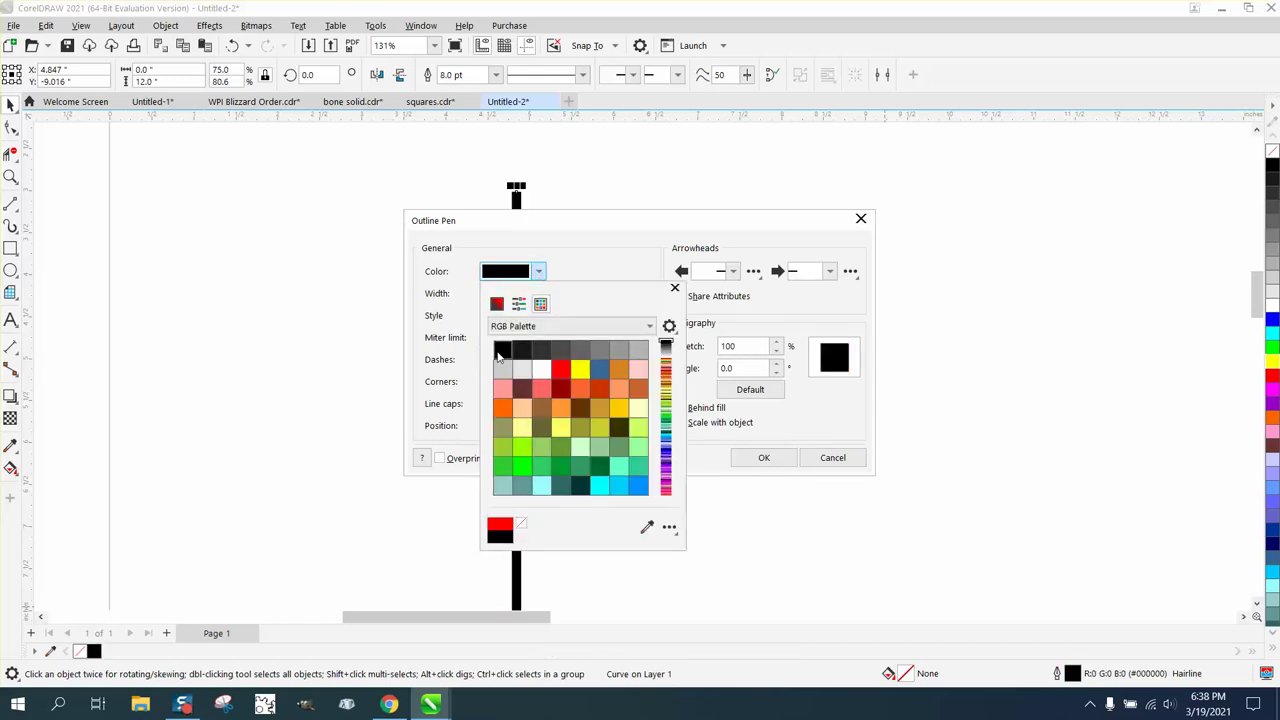
pyautogui.click(750, 459)
pyautogui.click(757, 461)
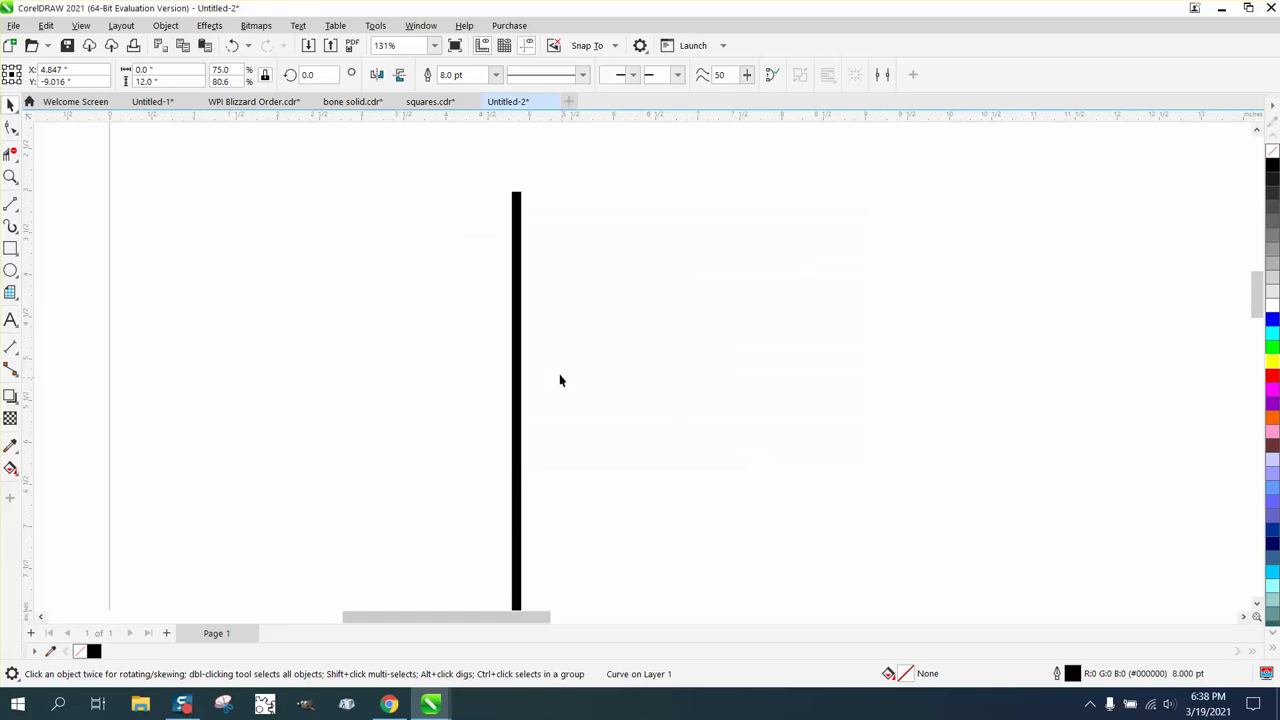
# Switch the thick vertical line's outline style from solid to a dashed style.
pyautogui.doubleClick(1083, 675)
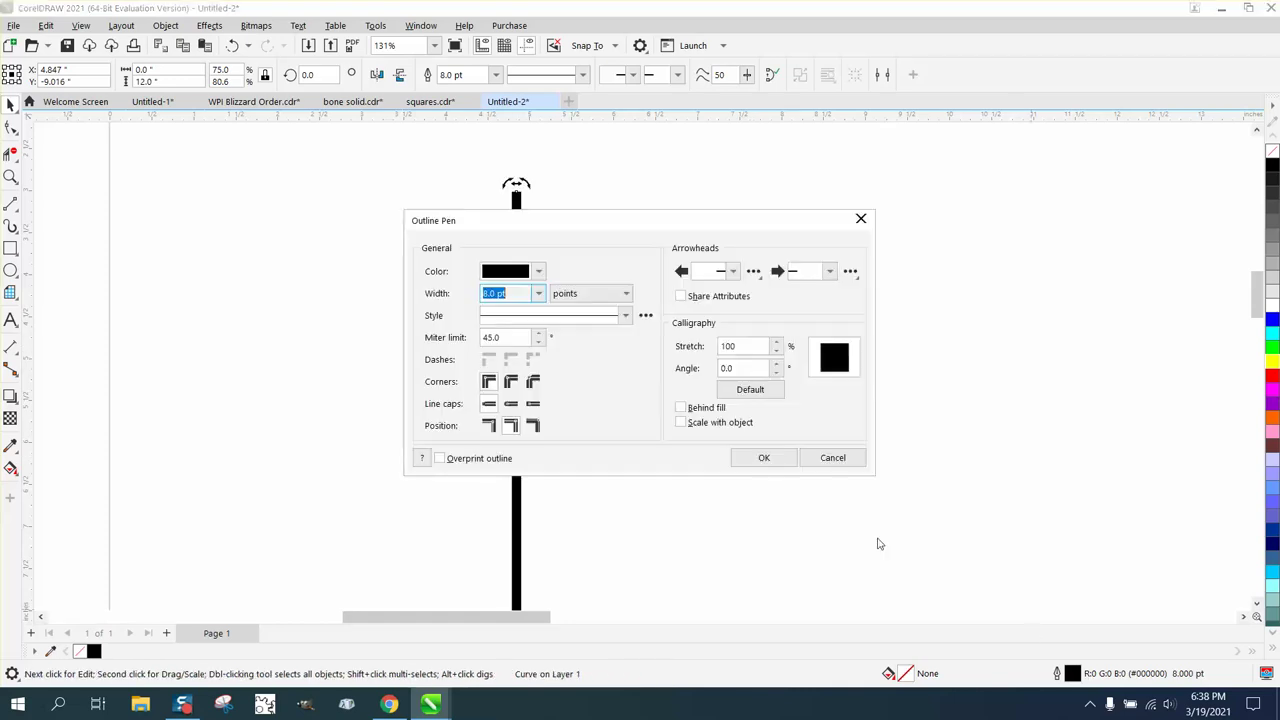
pyautogui.click(647, 316)
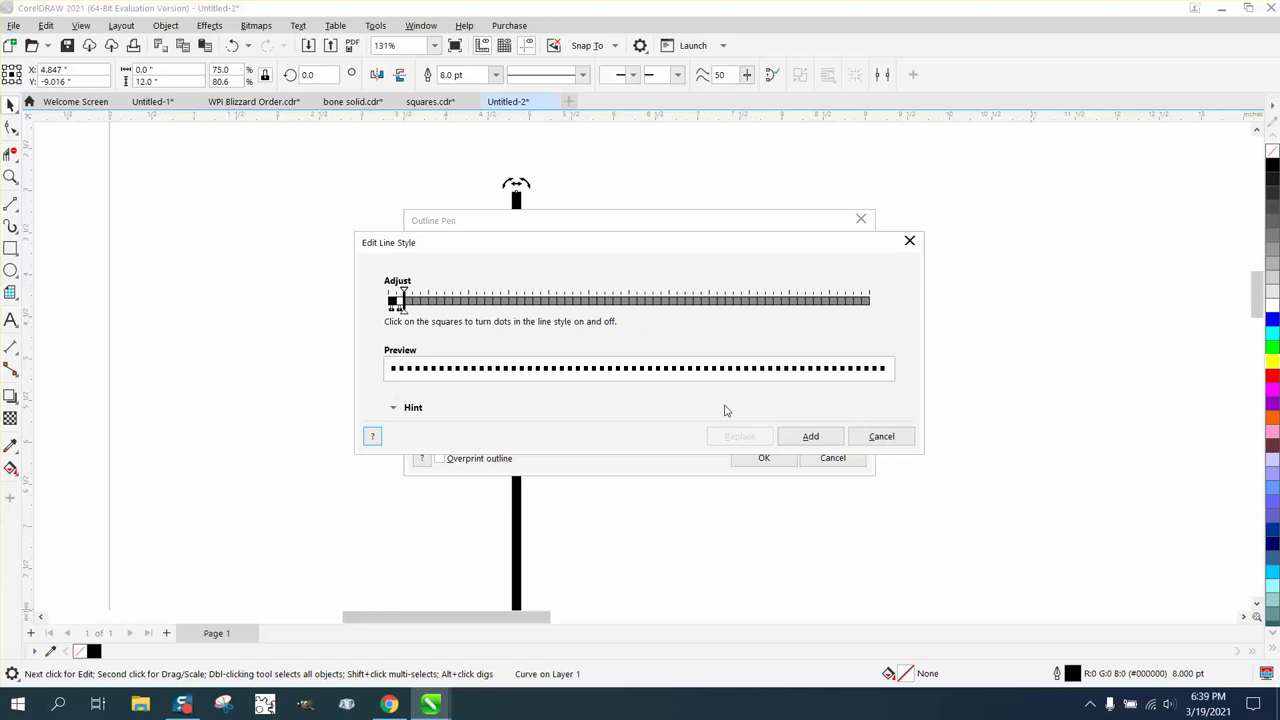
pyautogui.click(893, 440)
pyautogui.click(583, 316)
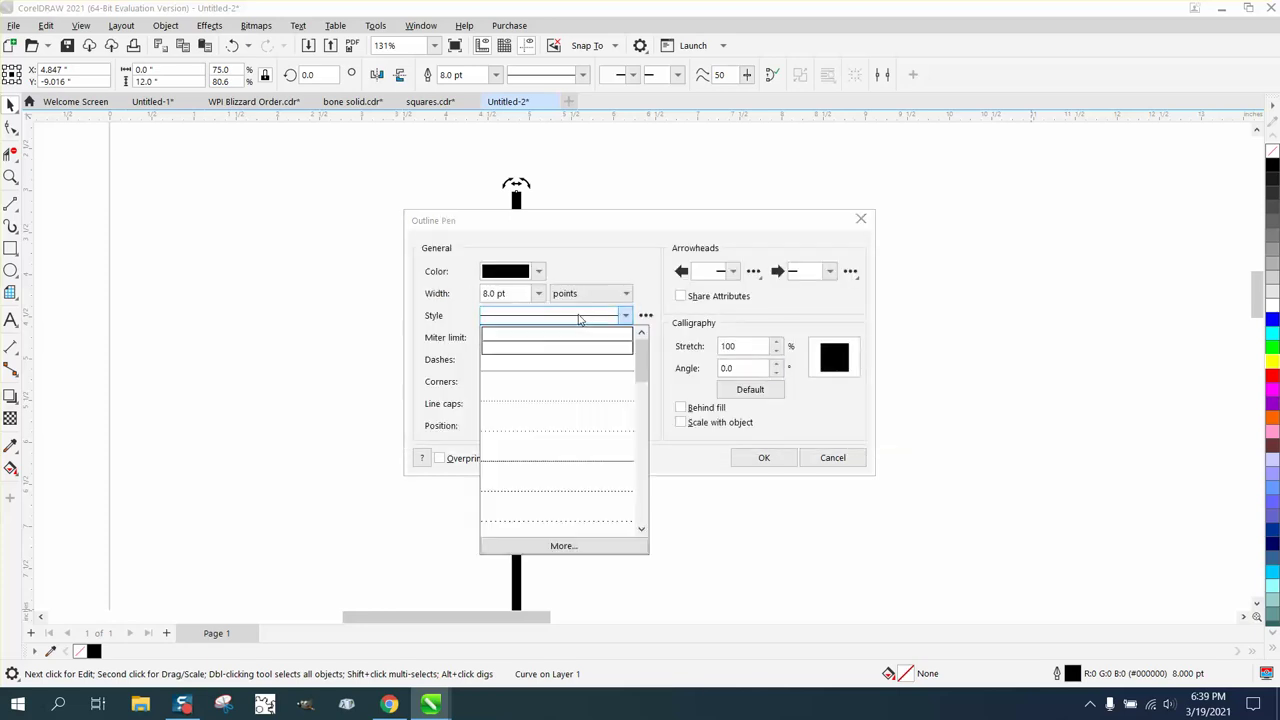
pyautogui.moveTo(648, 372); pyautogui.dragTo(645, 432)
pyautogui.click(609, 409)
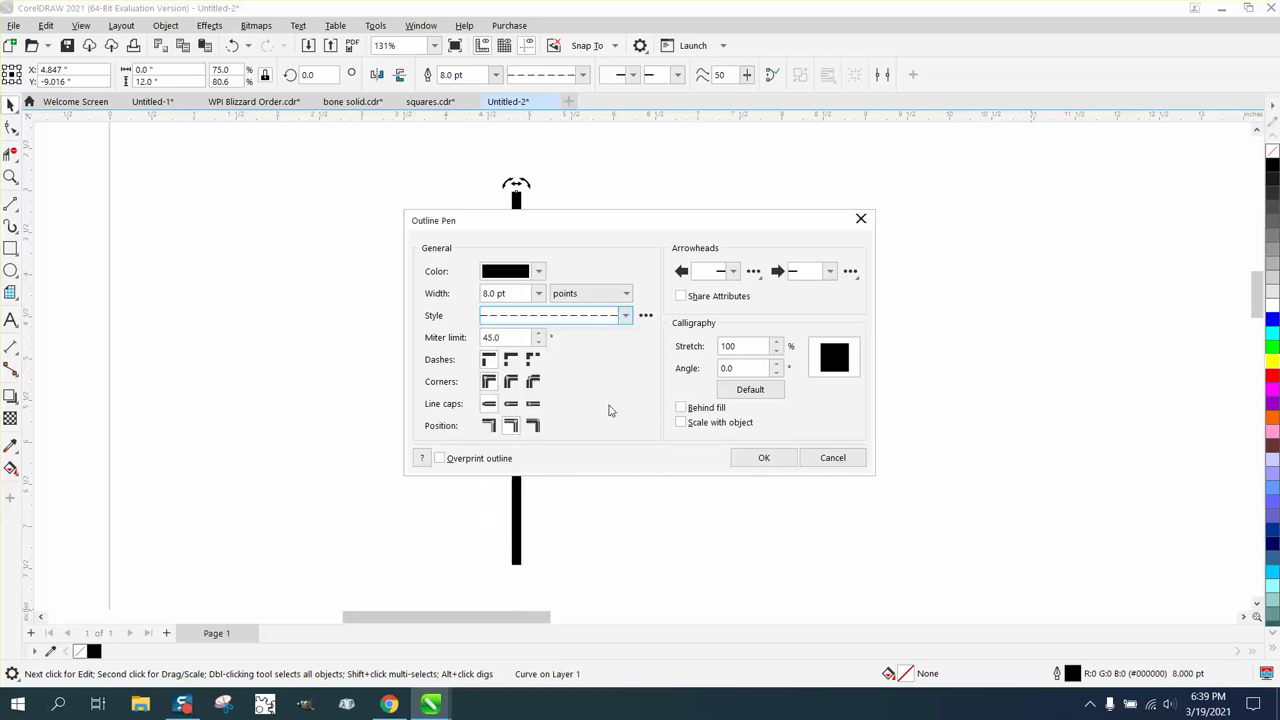
pyautogui.click(749, 462)
pyautogui.scroll(-6, 580, 377)
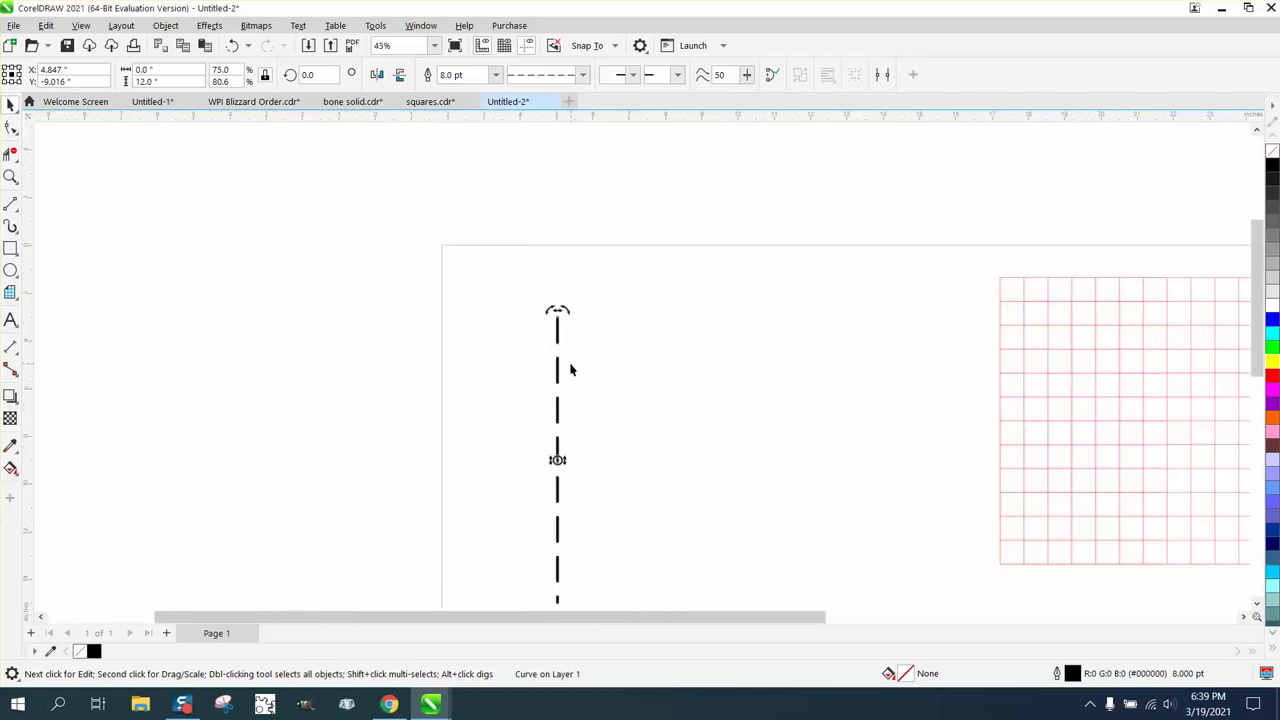
pyautogui.click(651, 428)
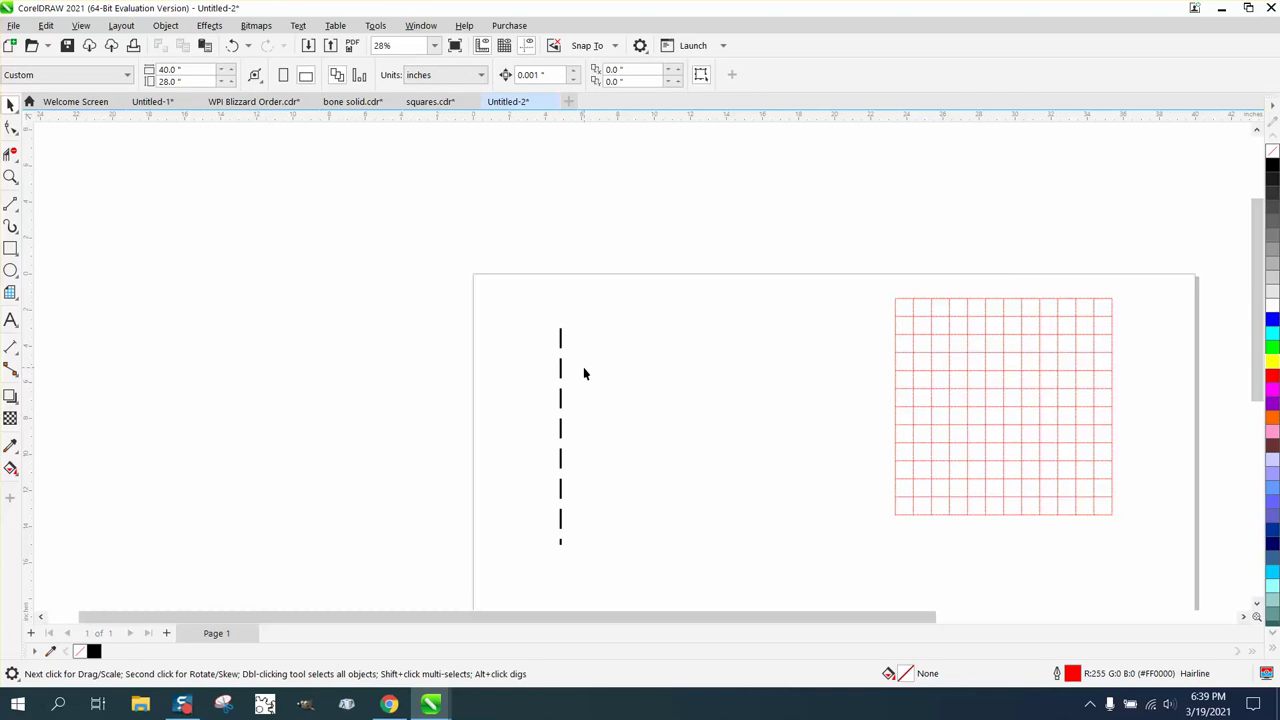
pyautogui.click(560, 345)
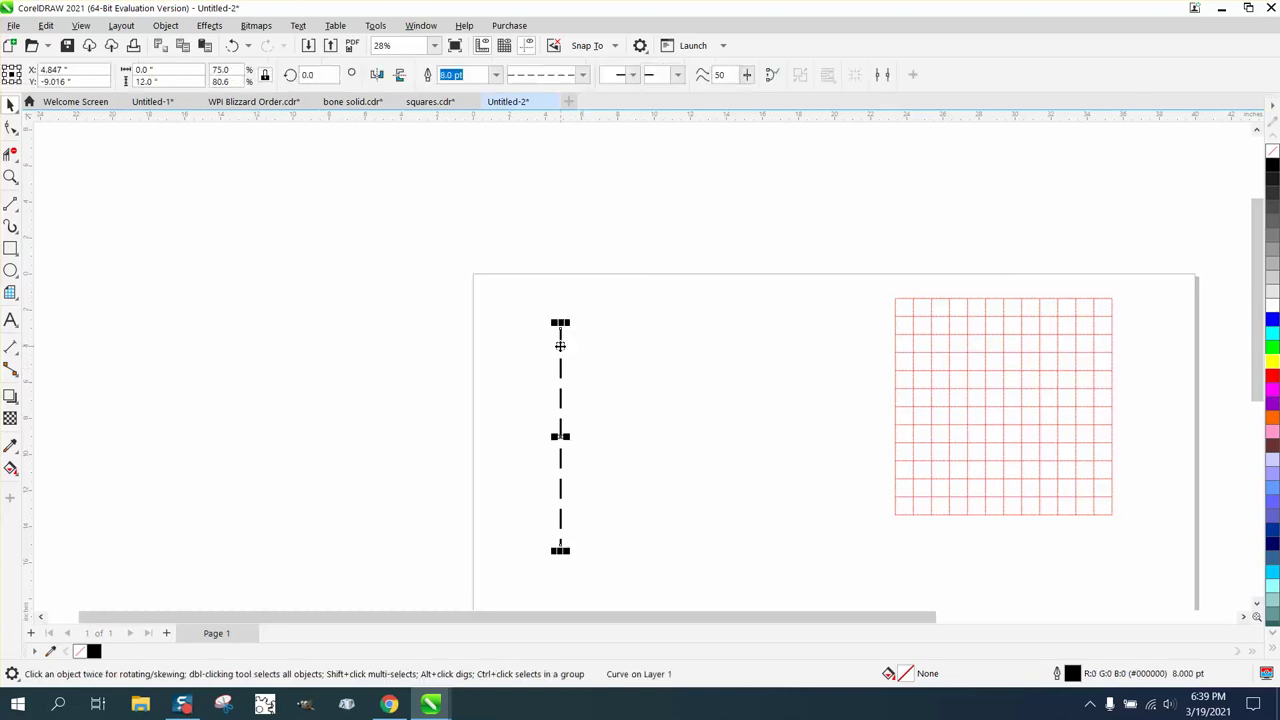
# Create, save and apply a custom dash pattern with widened gaps between the dashes.
pyautogui.doubleClick(1072, 677)
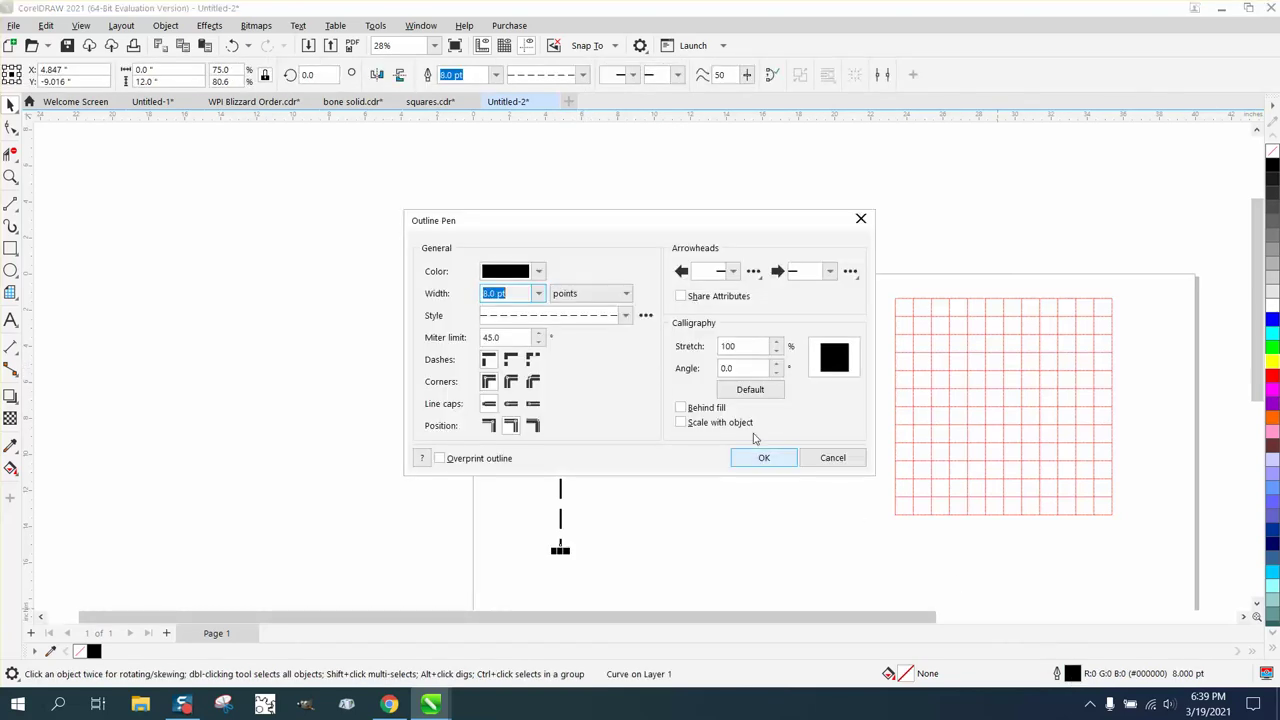
pyautogui.click(640, 319)
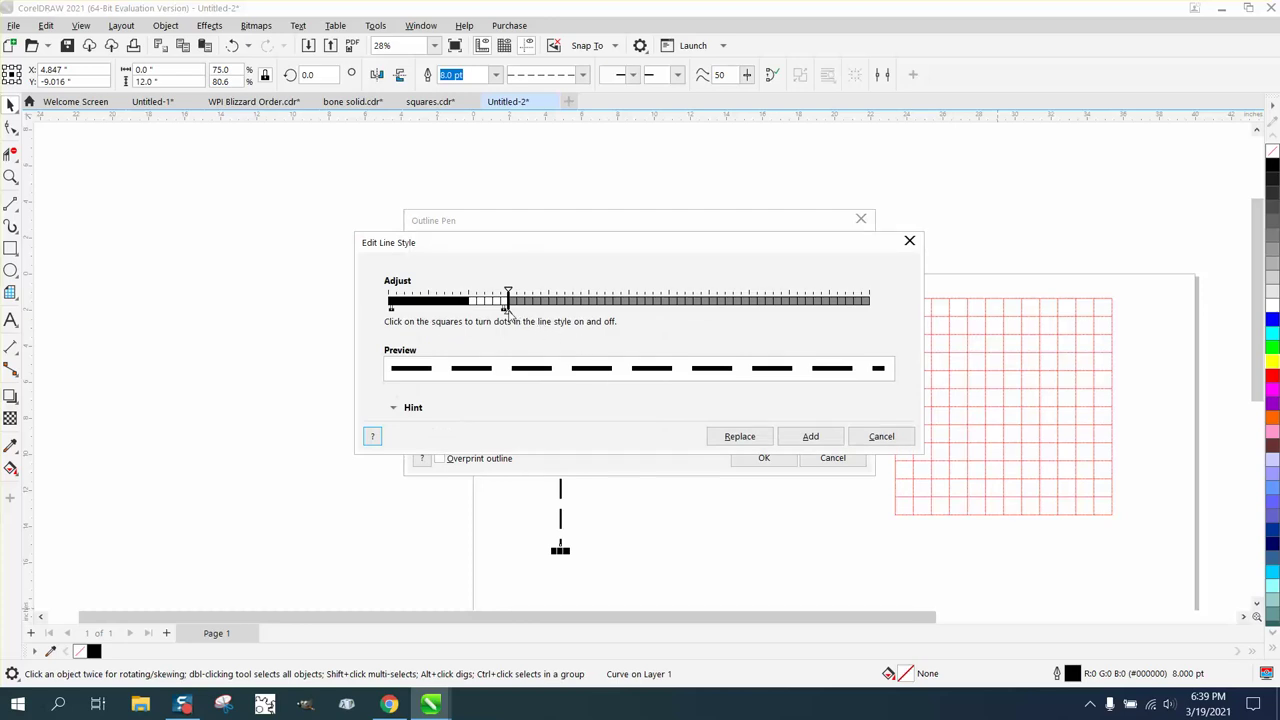
pyautogui.moveTo(508, 312); pyautogui.dragTo(588, 313)
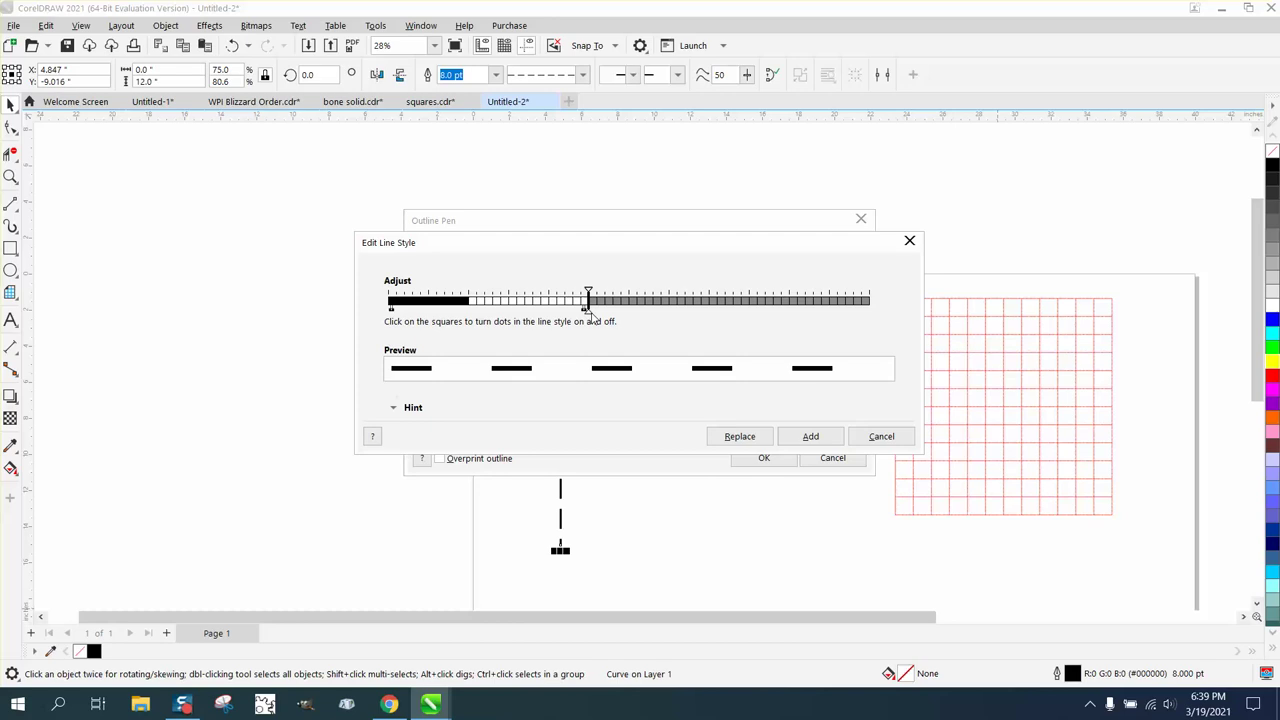
pyautogui.moveTo(588, 310); pyautogui.dragTo(548, 311)
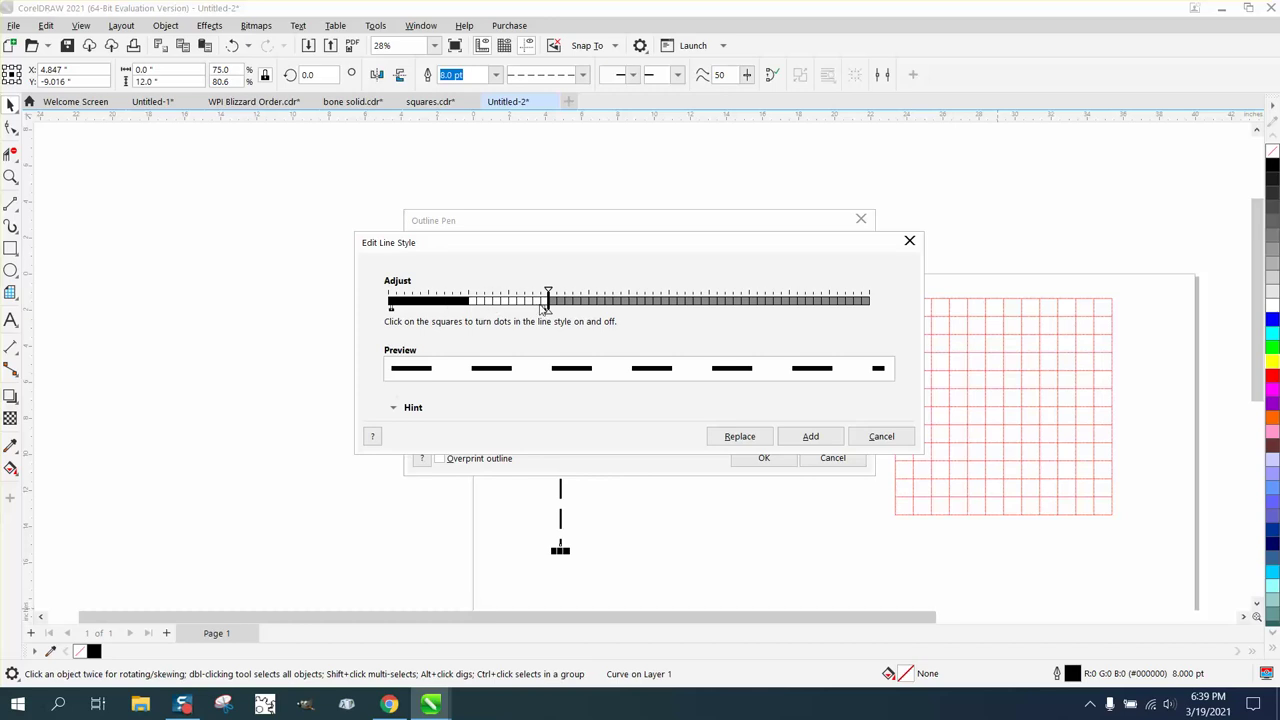
pyautogui.moveTo(550, 313); pyautogui.dragTo(669, 316)
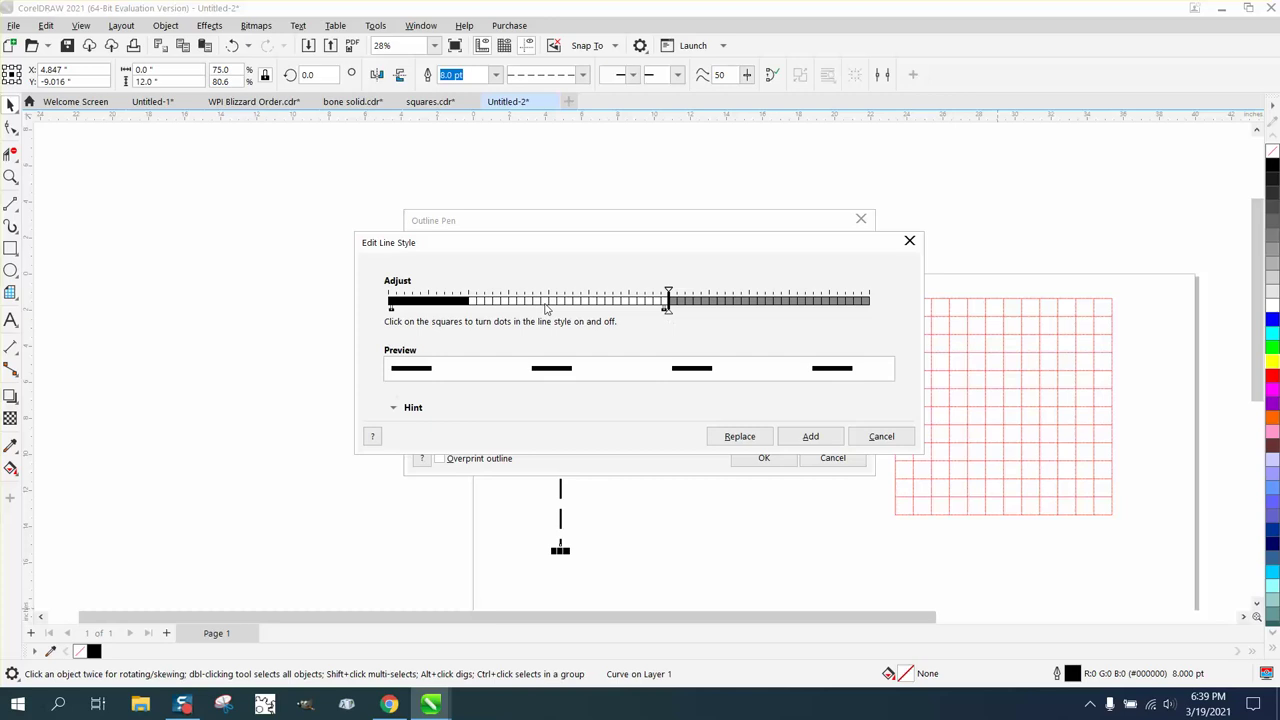
pyautogui.click(821, 441)
pyautogui.click(773, 457)
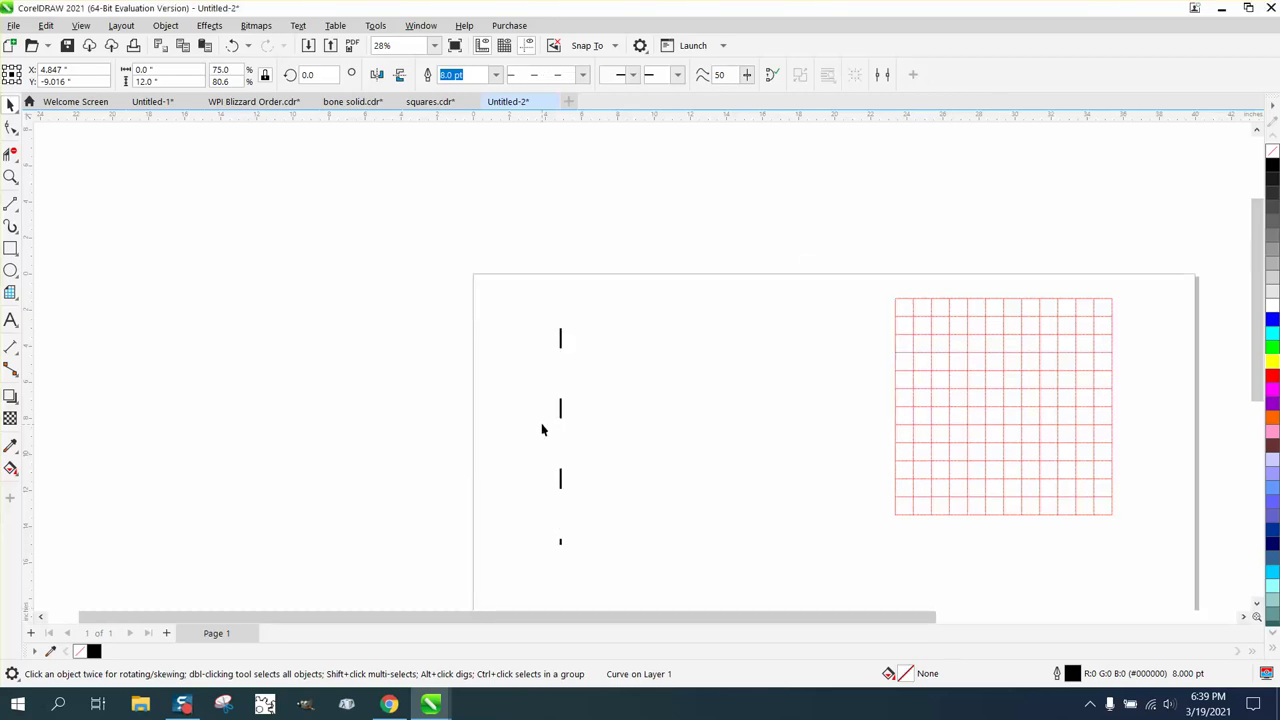
# Undo the custom dash and Step and Repeat the line 12 times at 1.0" horizontal offset.
pyautogui.click(237, 48)
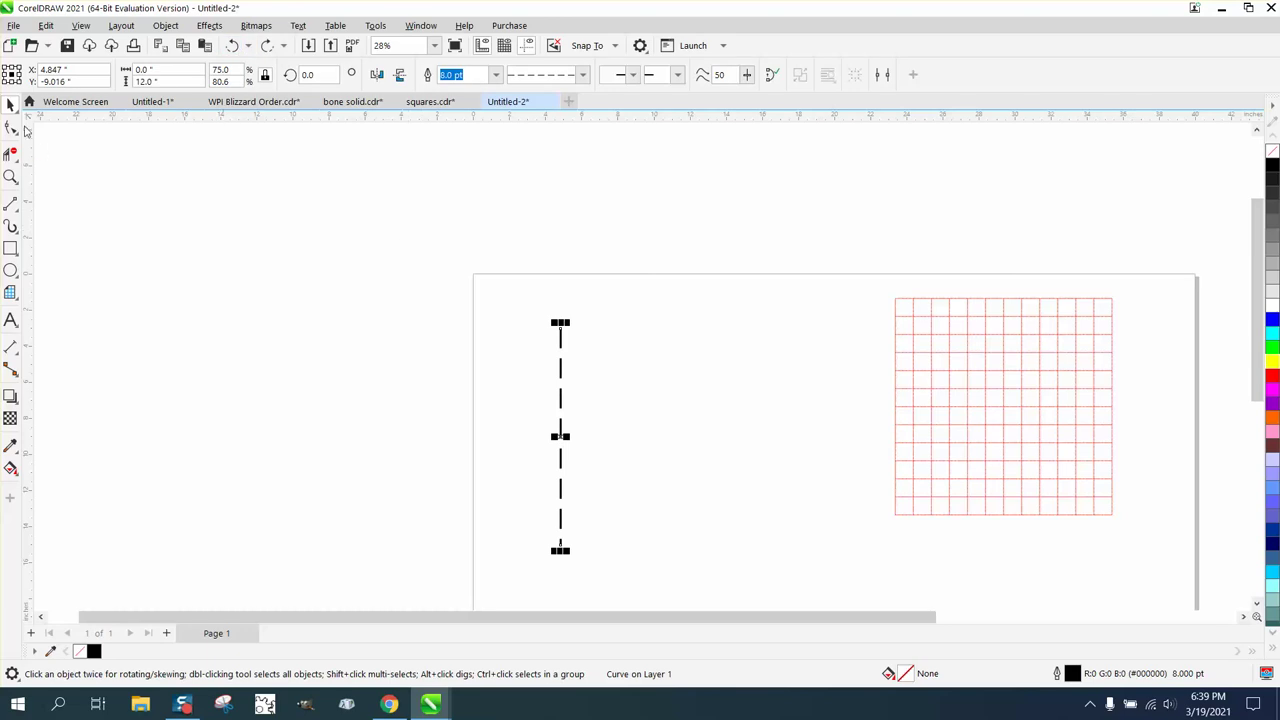
pyautogui.click(46, 25)
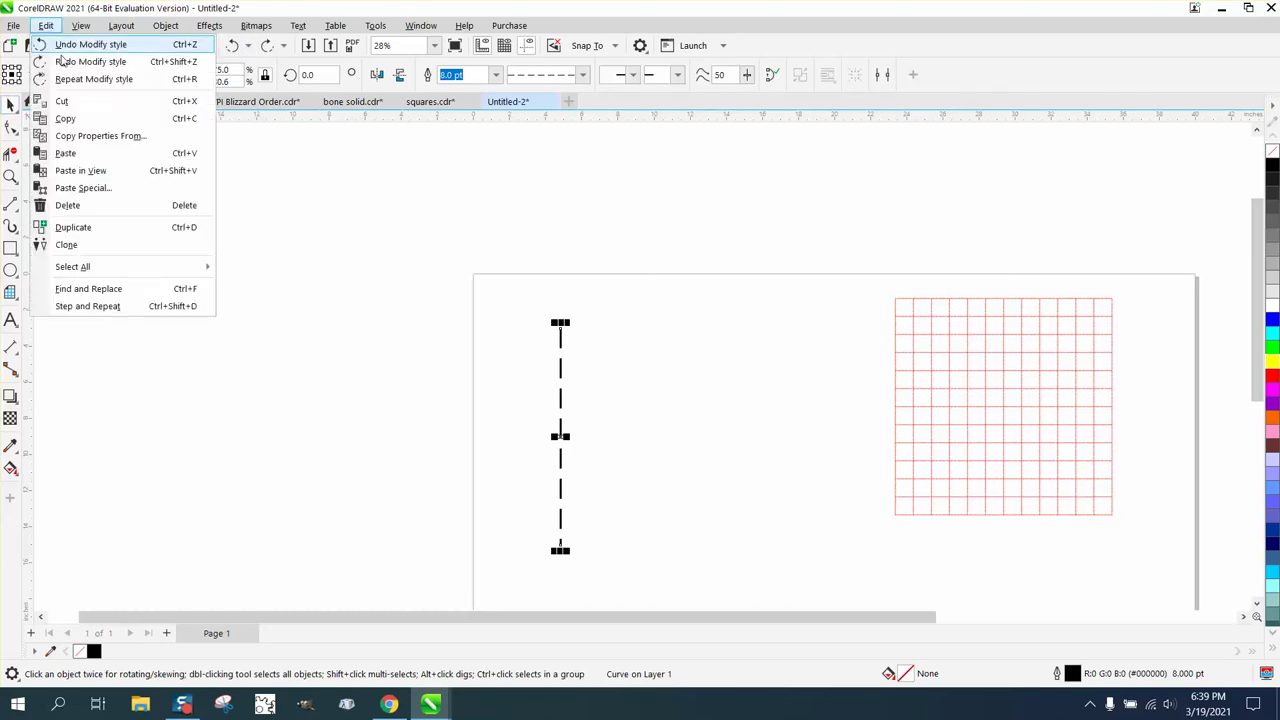
pyautogui.click(107, 306)
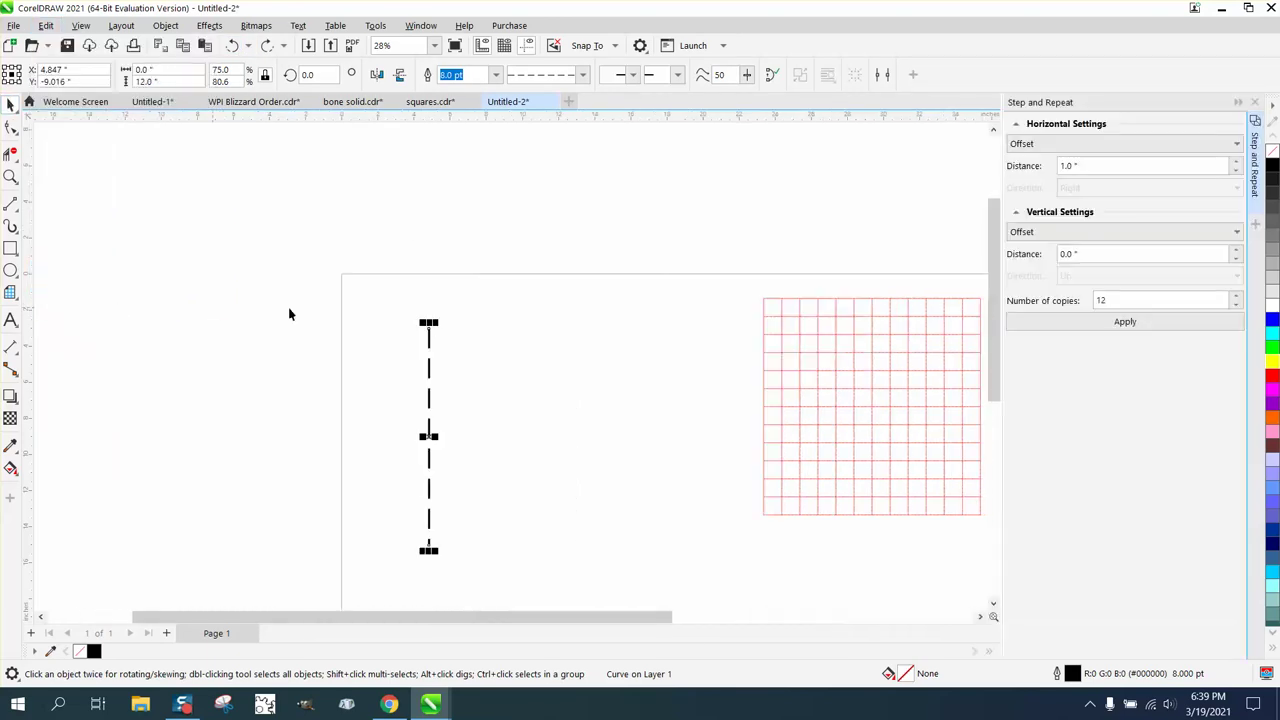
pyautogui.click(1116, 323)
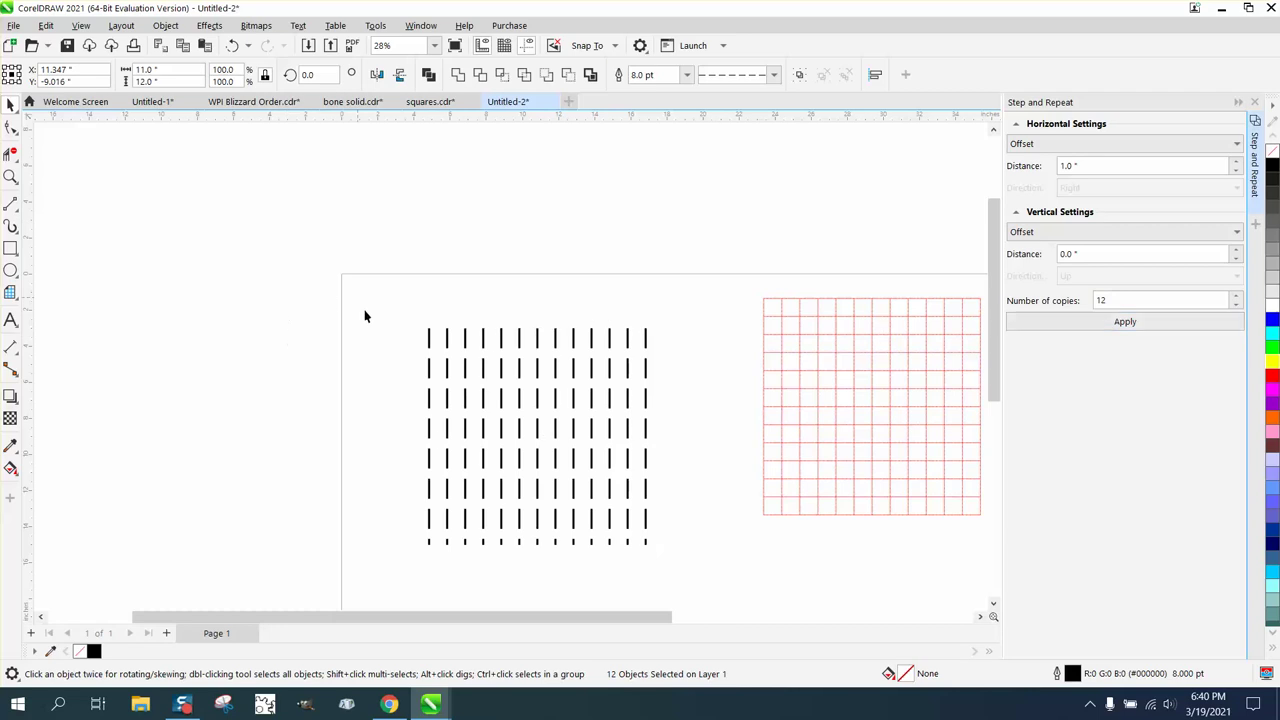
# Select all 13 dashed lines and rotate them 90 degrees.
pyautogui.moveTo(365, 316); pyautogui.dragTo(709, 614)
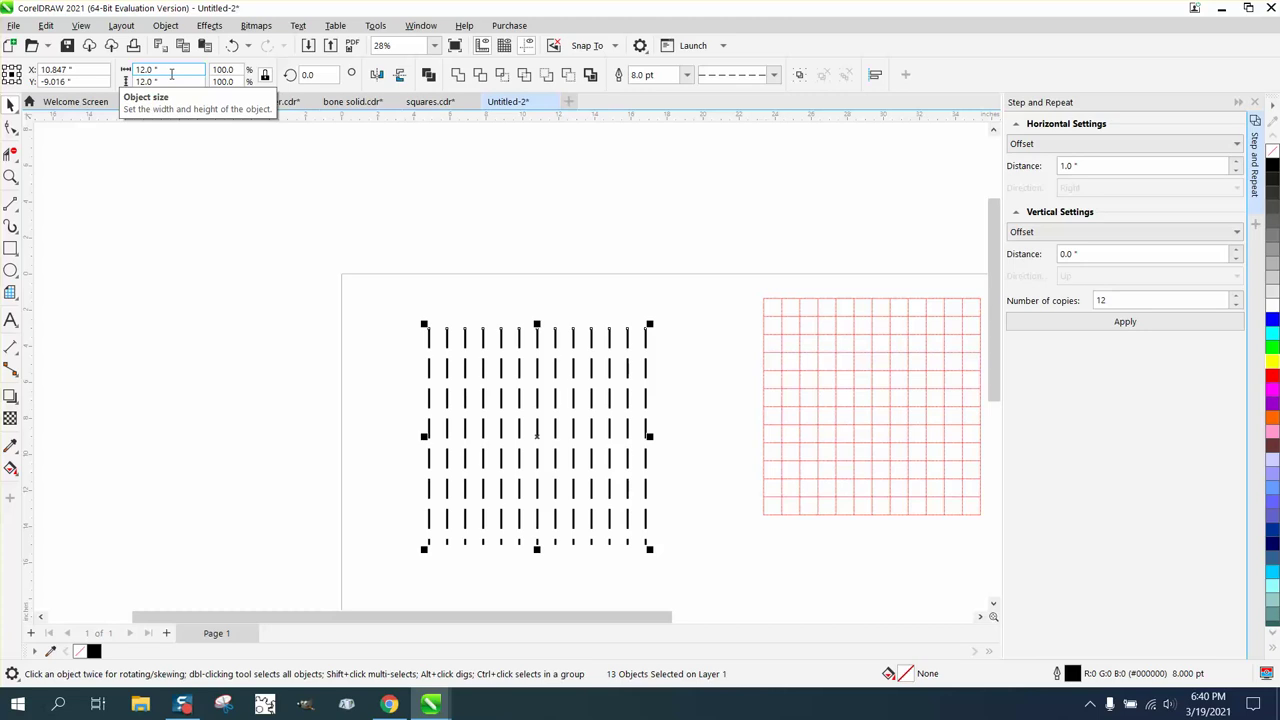
pyautogui.moveTo(364, 293); pyautogui.dragTo(729, 616)
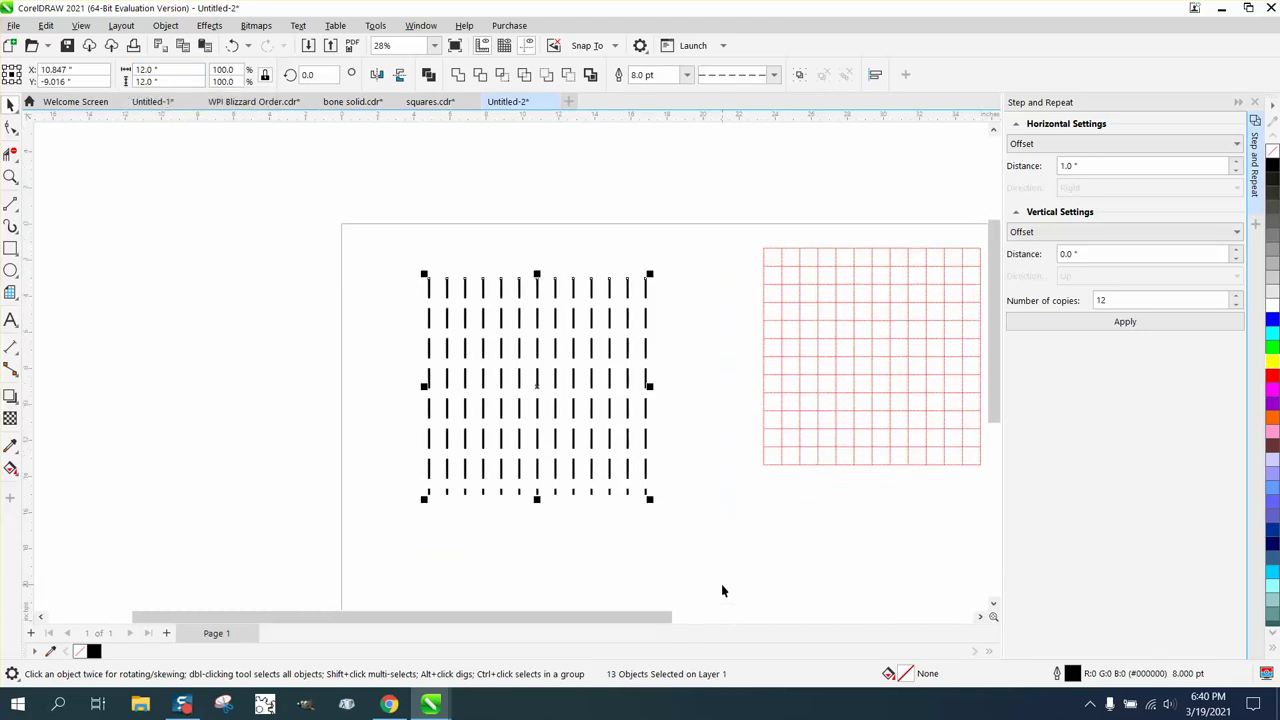
pyautogui.click(310, 74)
pyautogui.write('90')
pyautogui.press('Return')
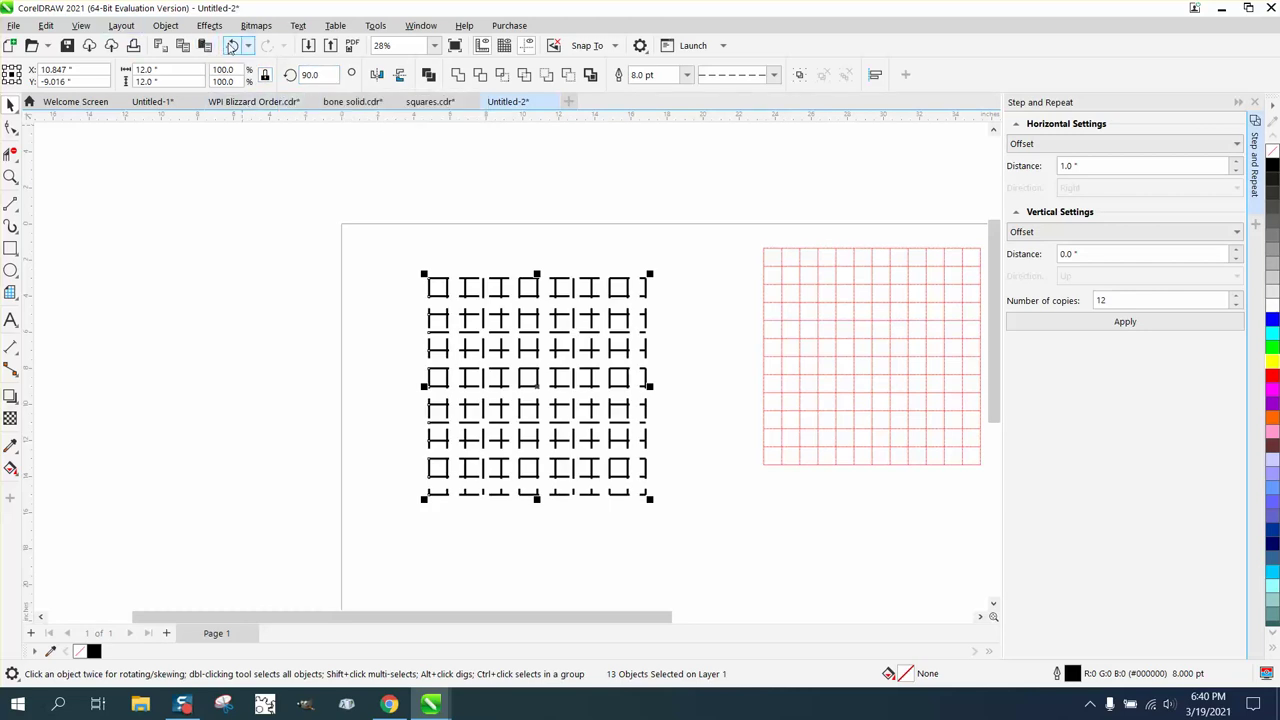
# Undo the rotation, the repeated copies and the dashed style.
pyautogui.click(232, 45)
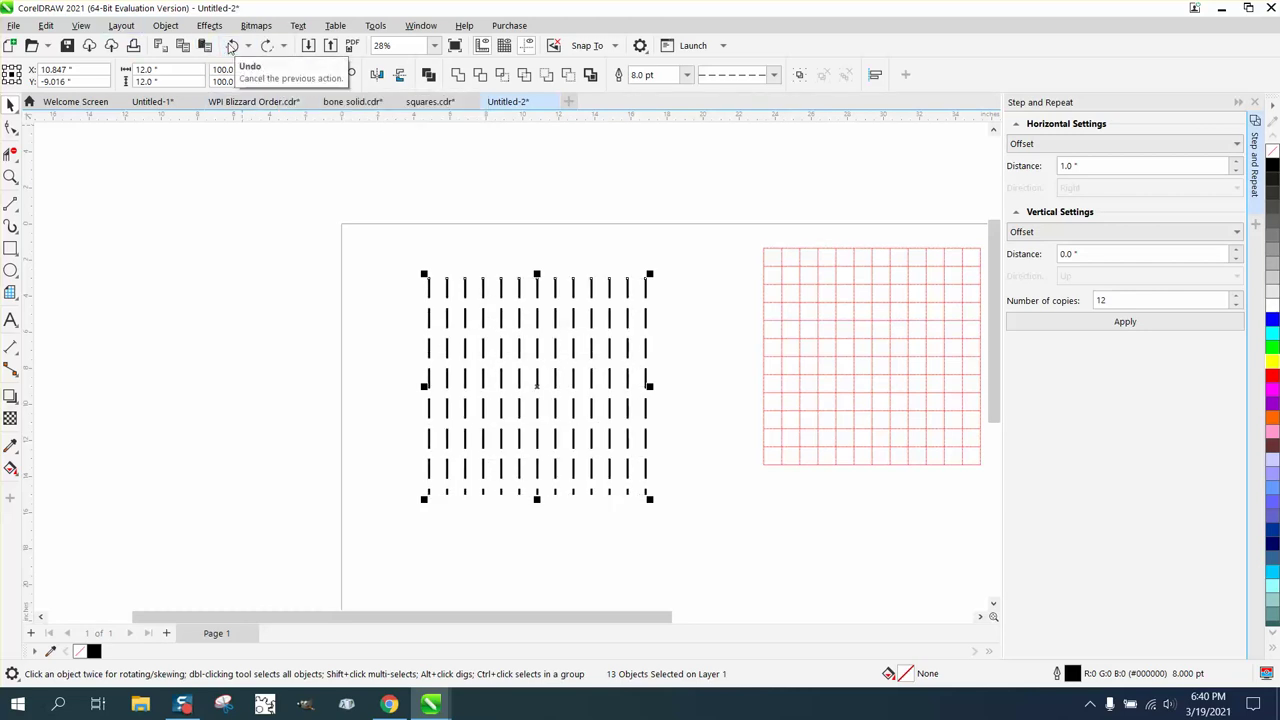
pyautogui.click(232, 45)
pyautogui.click(232, 45)
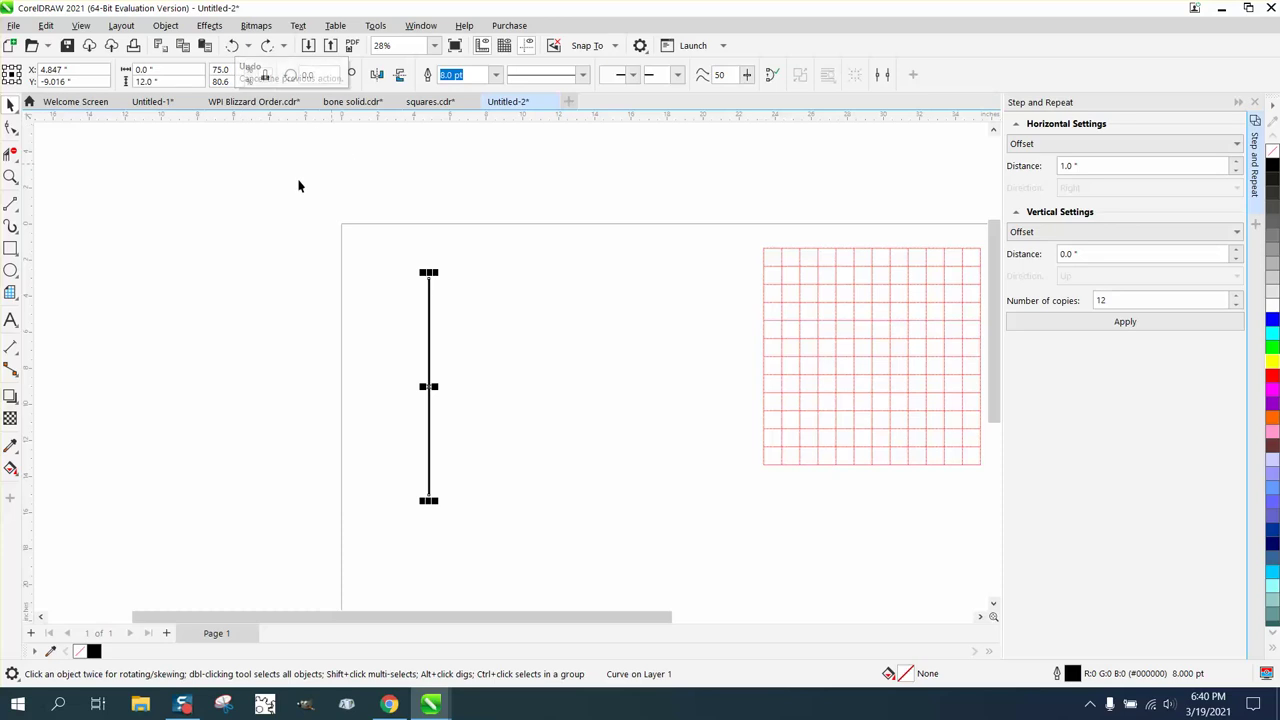
# Give the line a 1.0 pt width and a dashed style in Outline Pen.
pyautogui.doubleClick(1071, 676)
pyautogui.click(540, 298)
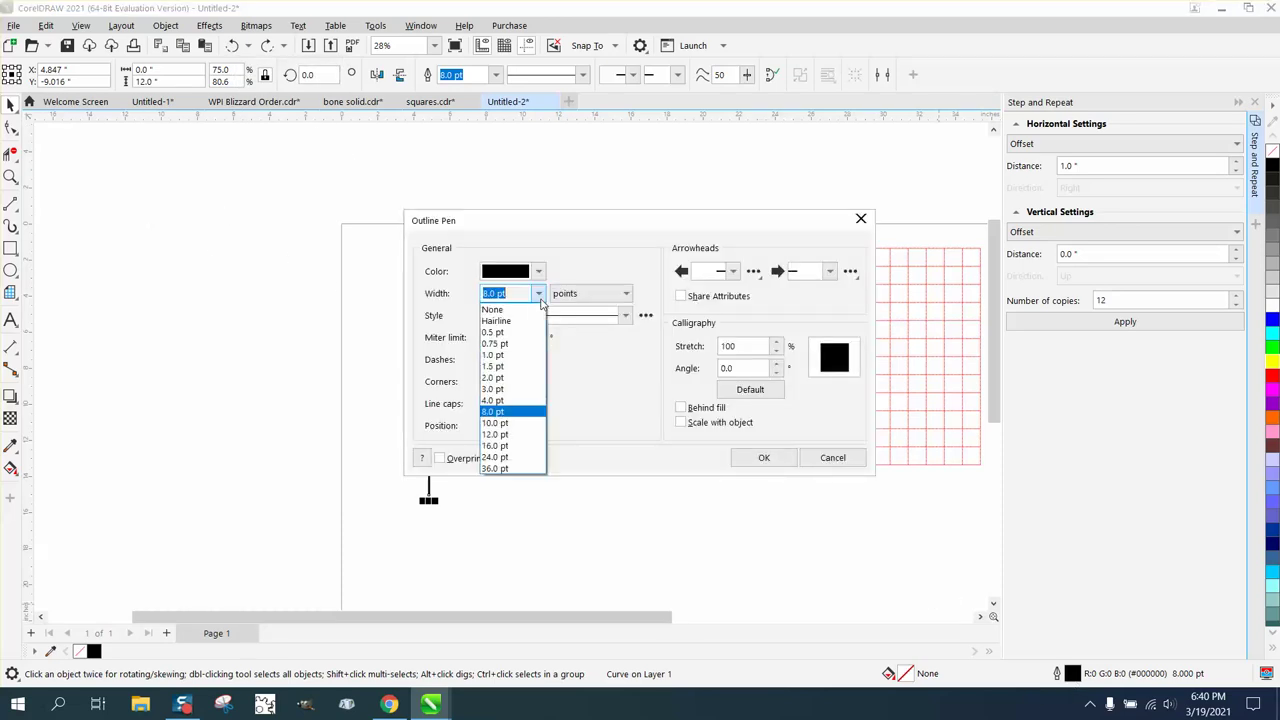
pyautogui.click(503, 358)
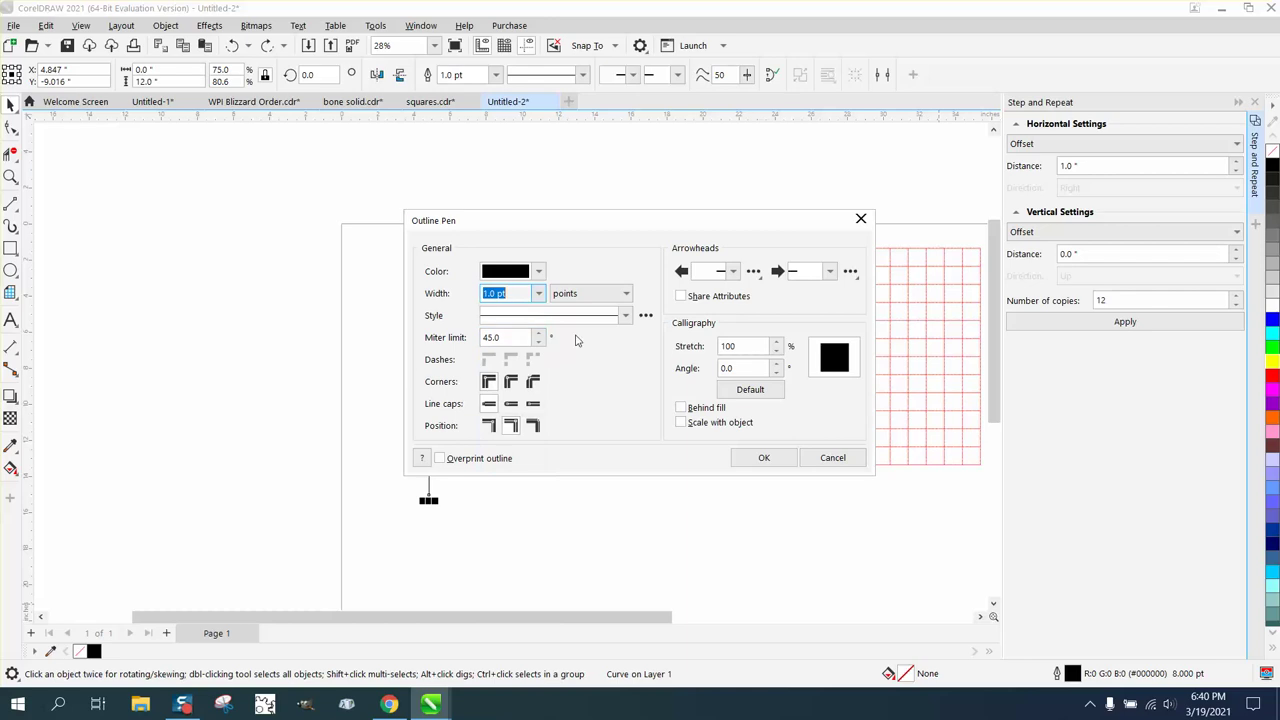
pyautogui.click(624, 316)
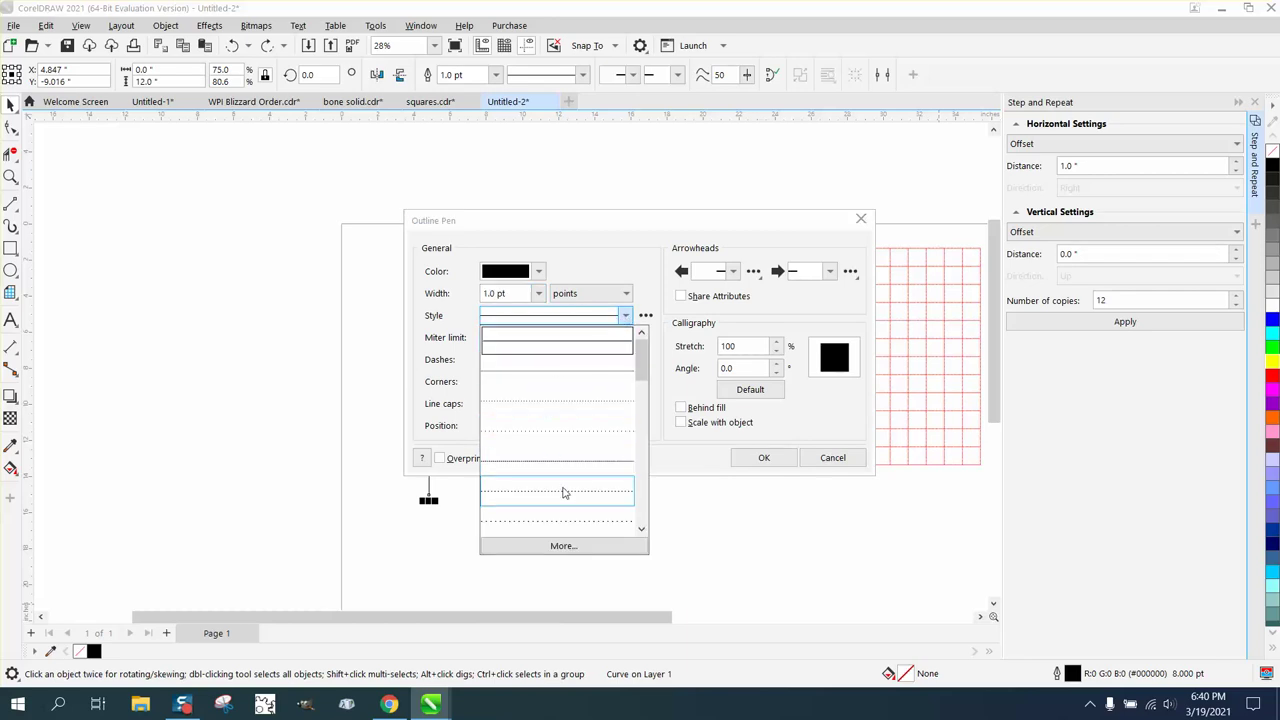
pyautogui.moveTo(645, 374); pyautogui.dragTo(644, 428)
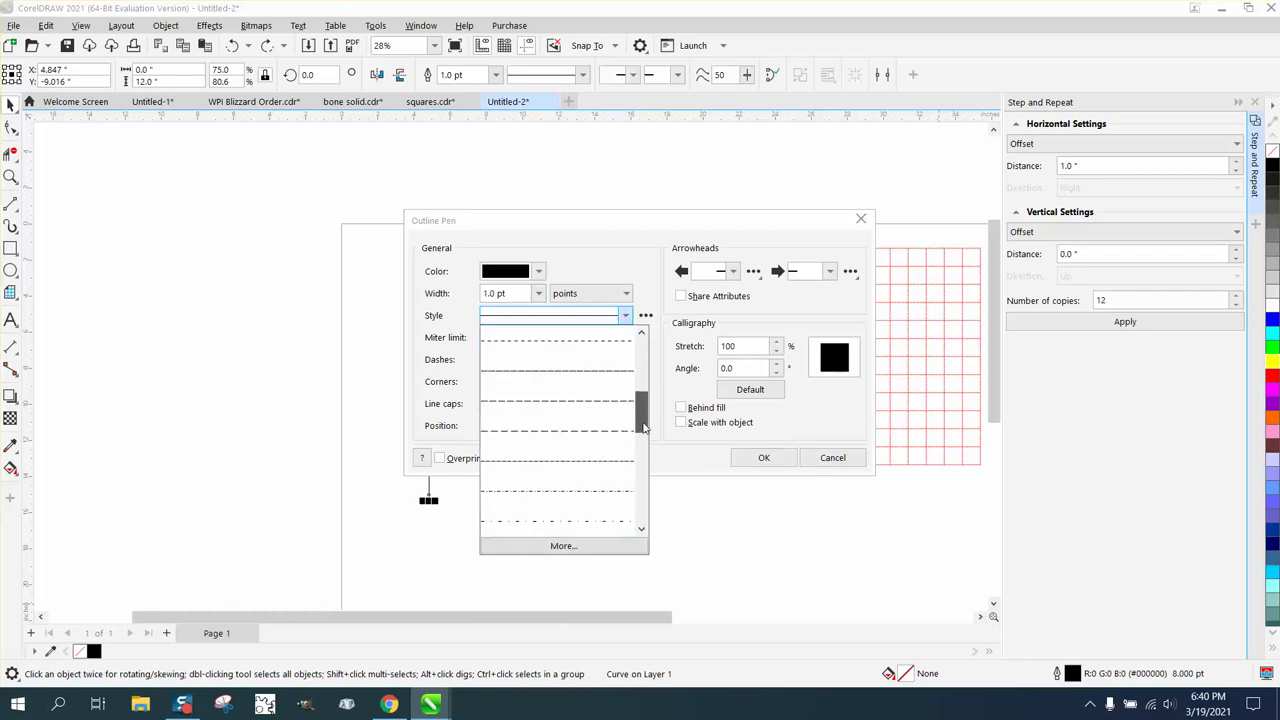
pyautogui.click(584, 433)
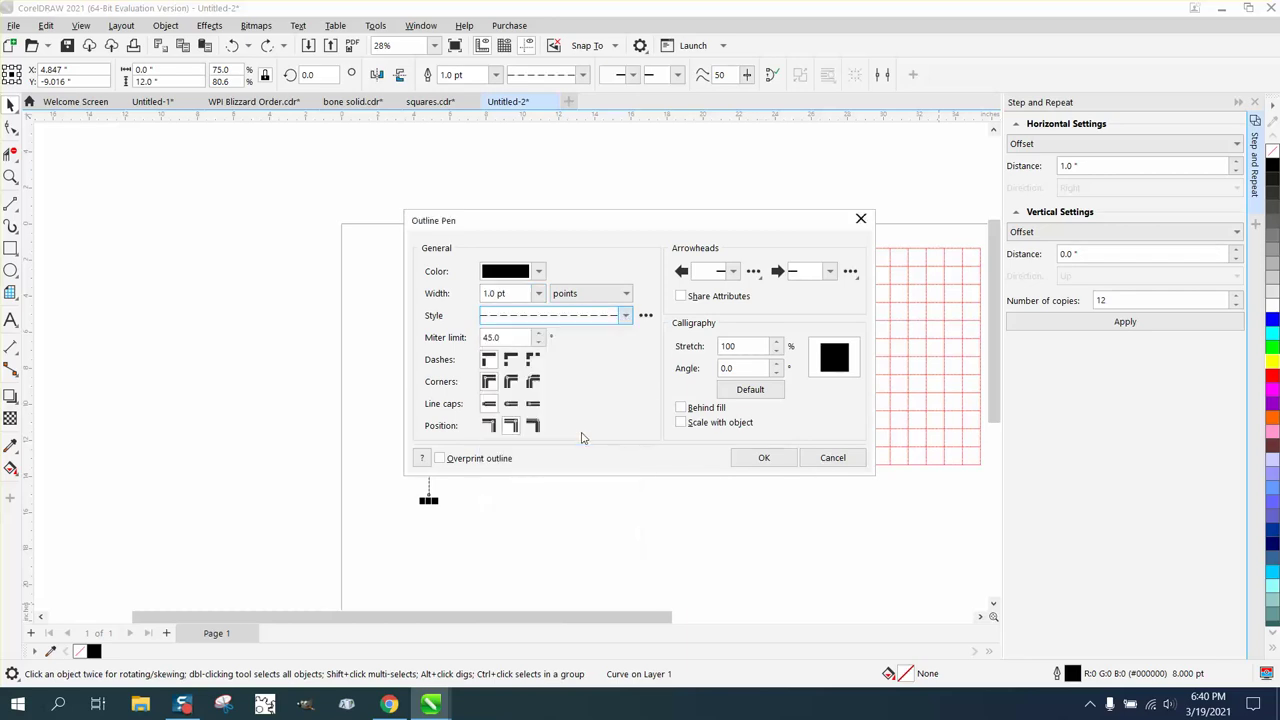
pyautogui.click(763, 458)
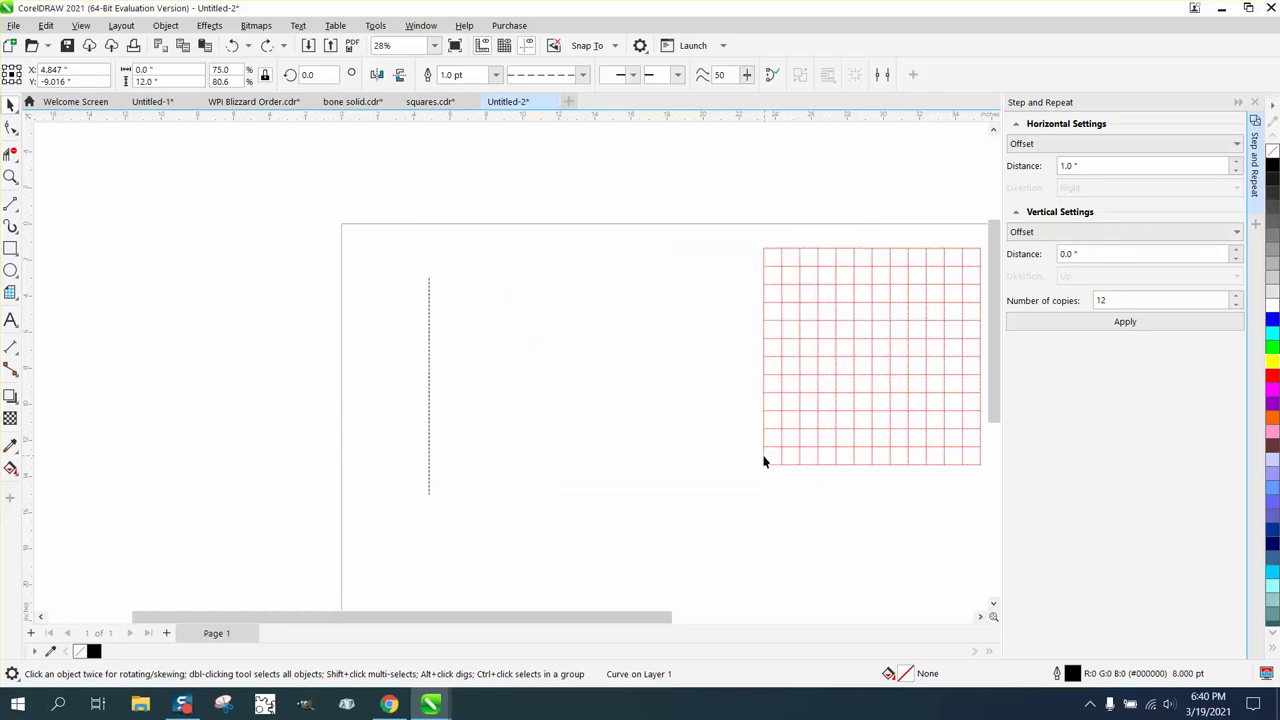
# Repeat the thin dashed line 12 times at 1" spacing and rotate all 13 lines 90°.
pyautogui.click(429, 318)
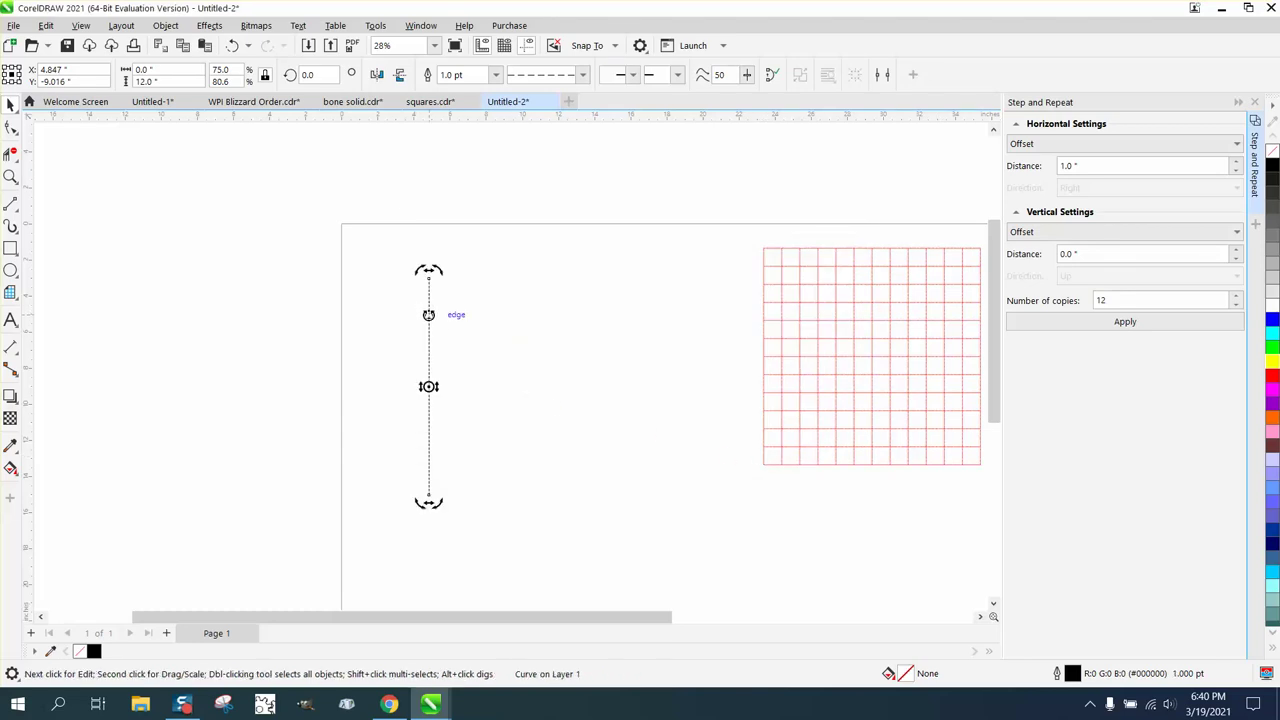
pyautogui.click(1123, 330)
pyautogui.moveTo(314, 205); pyautogui.dragTo(751, 540)
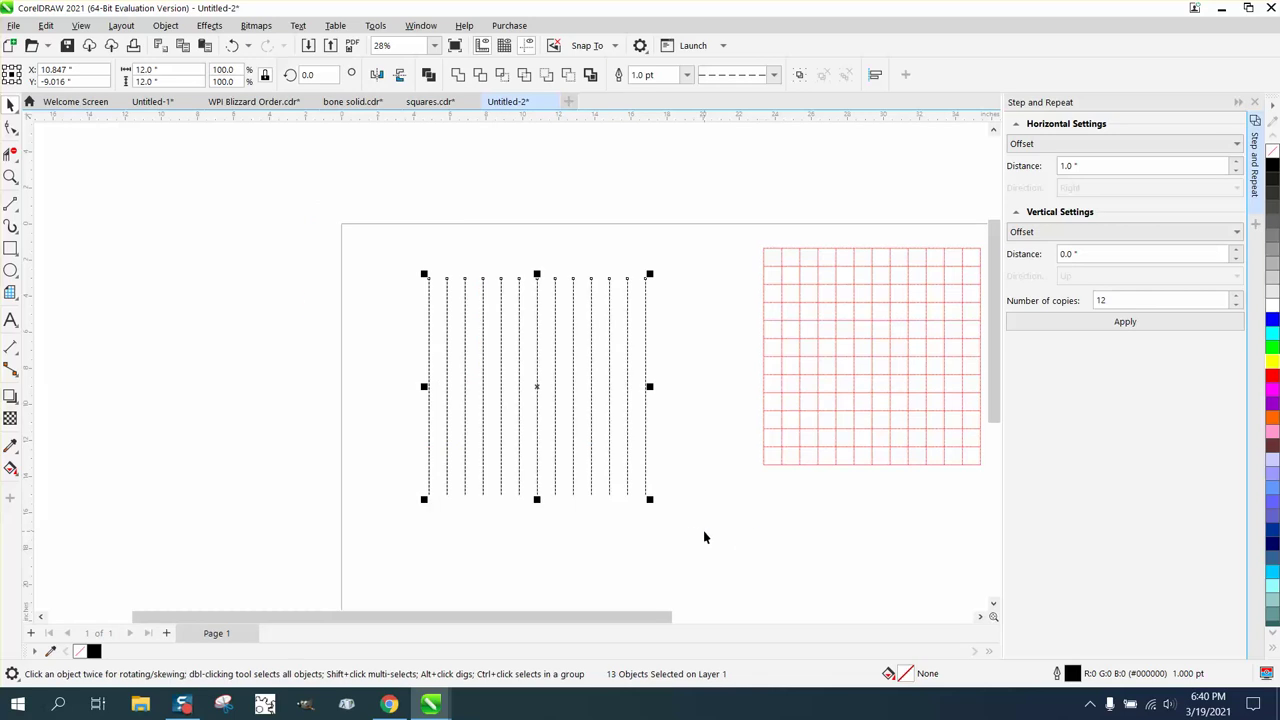
pyautogui.click(310, 75)
pyautogui.write('90')
pyautogui.press('Return')
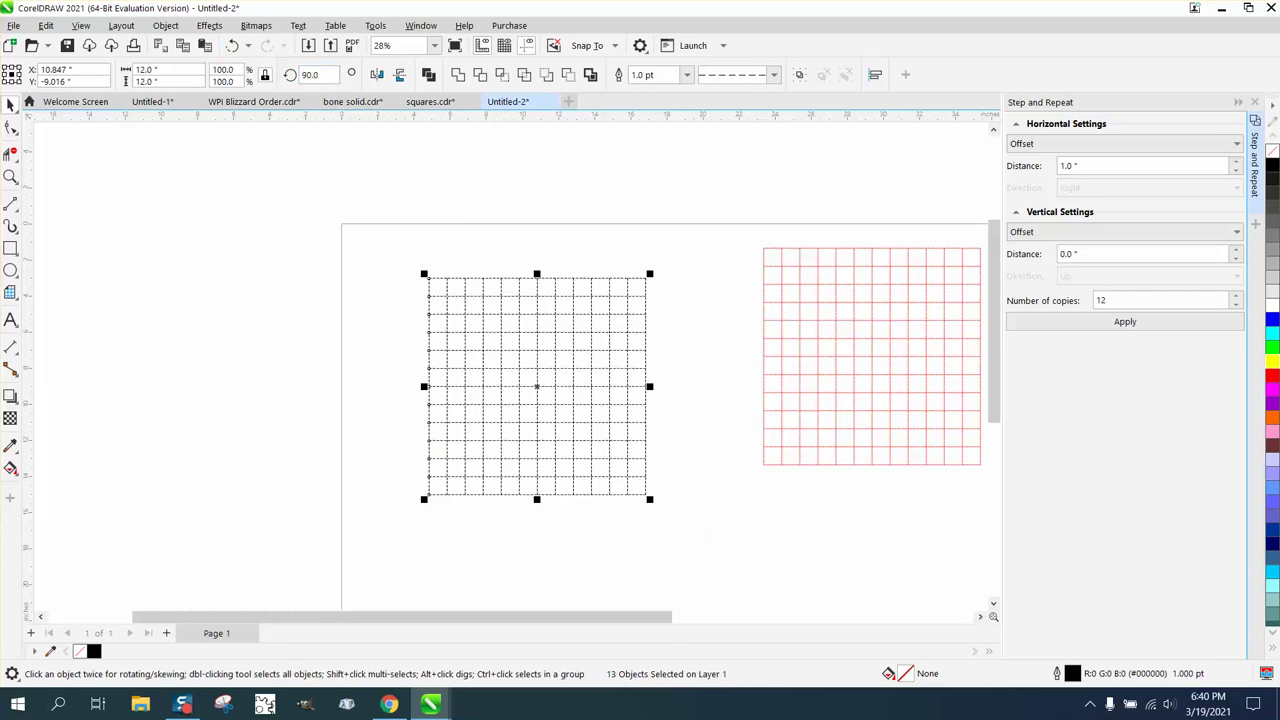
pyautogui.click(10, 177)
pyautogui.moveTo(428, 266); pyautogui.dragTo(505, 330)
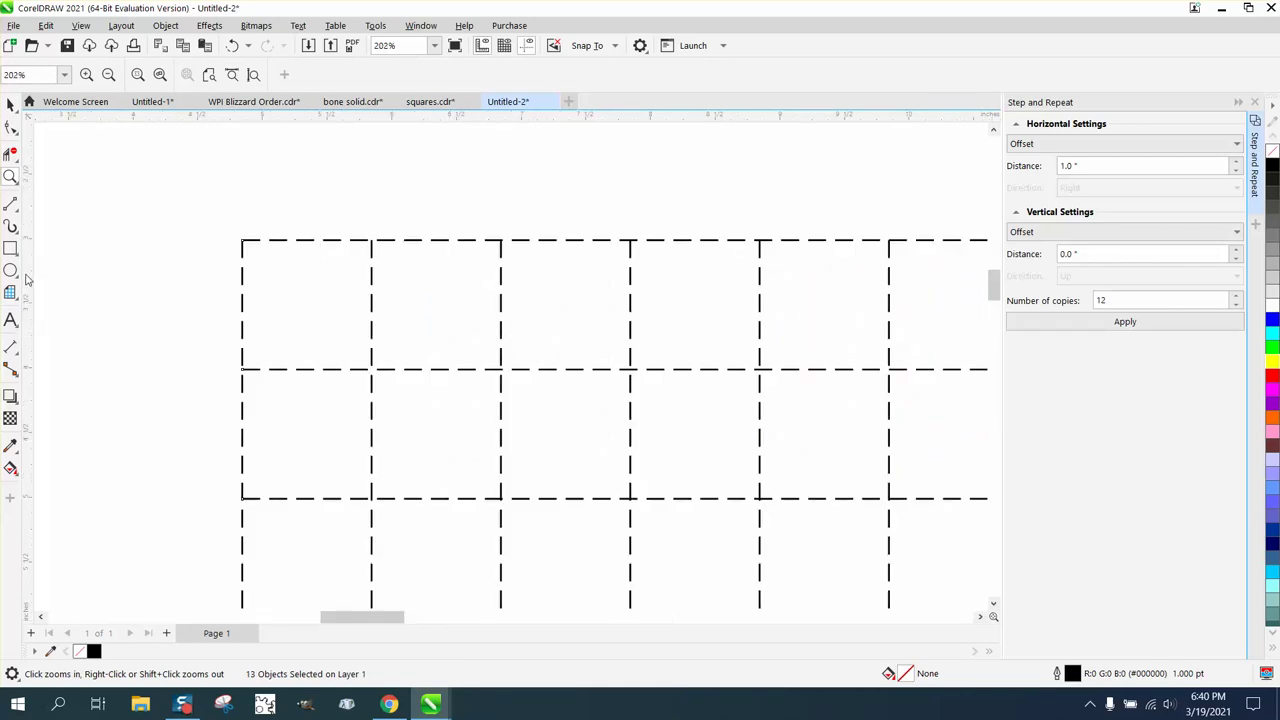
# Place horizontal and vertical 1.00" parallel dimensions across the top-left grid square's width and height.
pyautogui.click(17, 362)
pyautogui.click(60, 346)
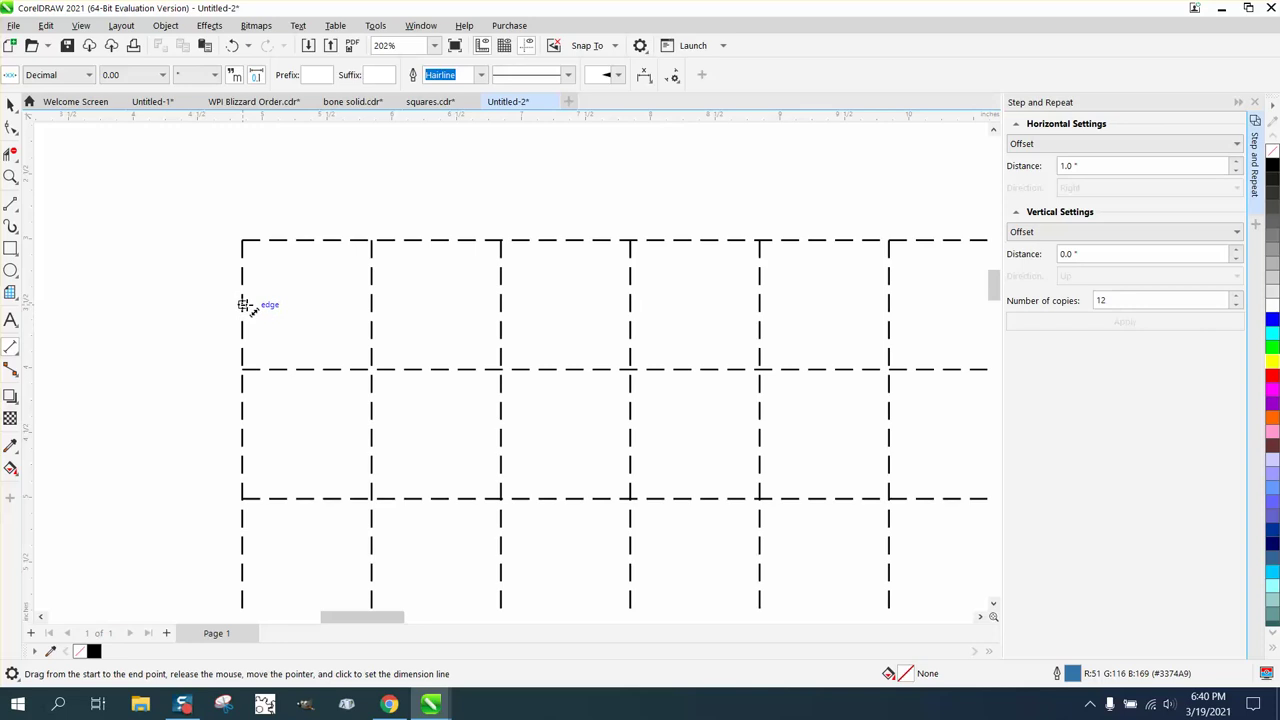
pyautogui.moveTo(243, 305); pyautogui.dragTo(371, 314)
pyautogui.click(371, 295)
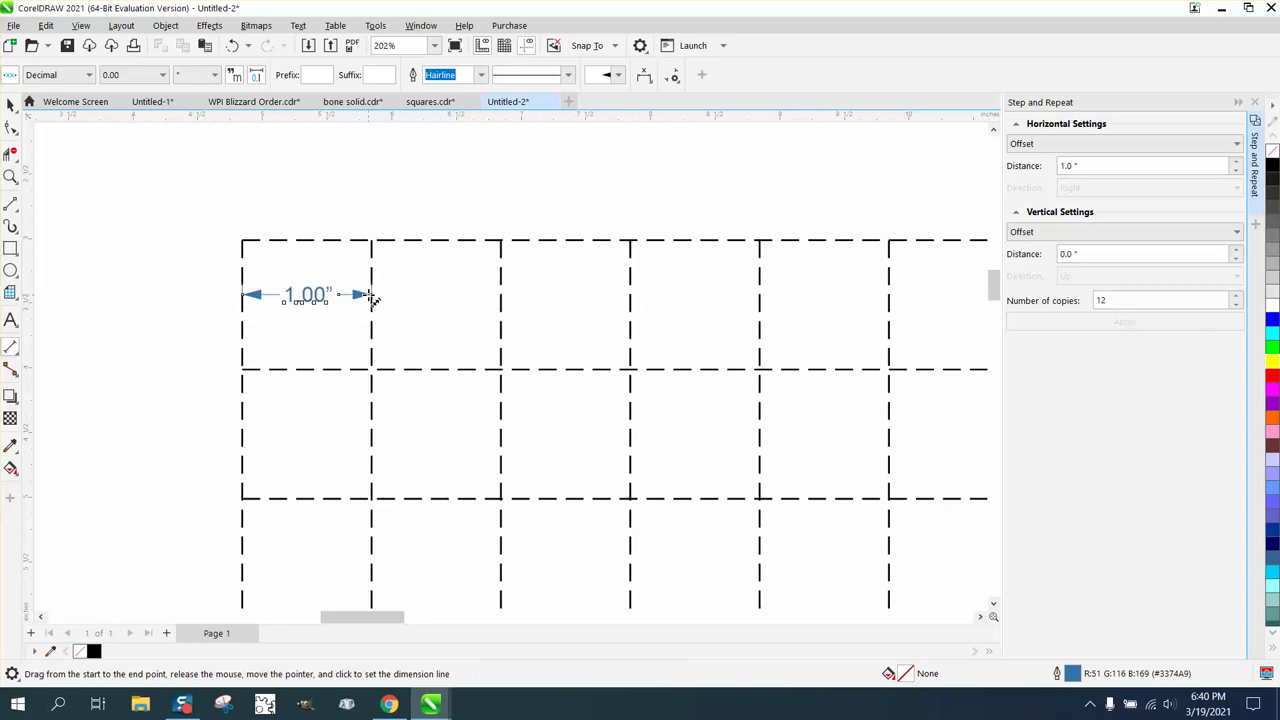
pyautogui.moveTo(443, 241); pyautogui.dragTo(440, 368)
pyautogui.click(421, 365)
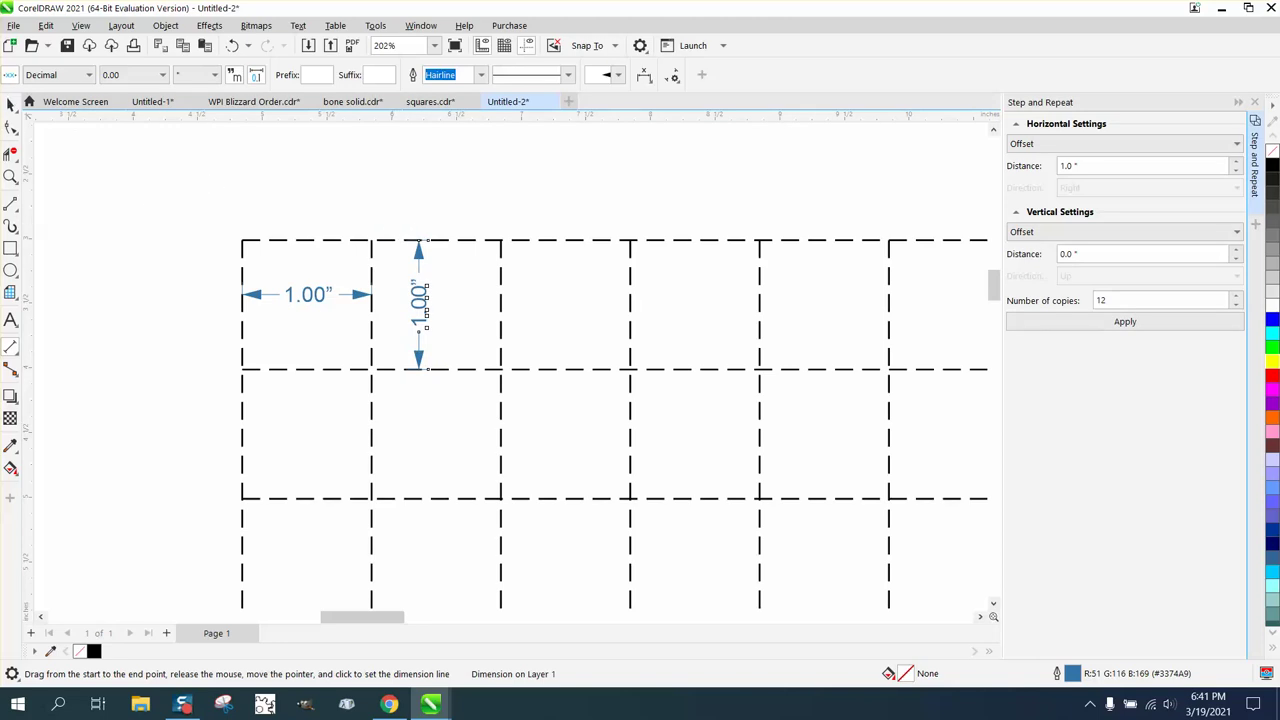
pyautogui.click(10, 105)
pyautogui.scroll(-5, 240, 204)
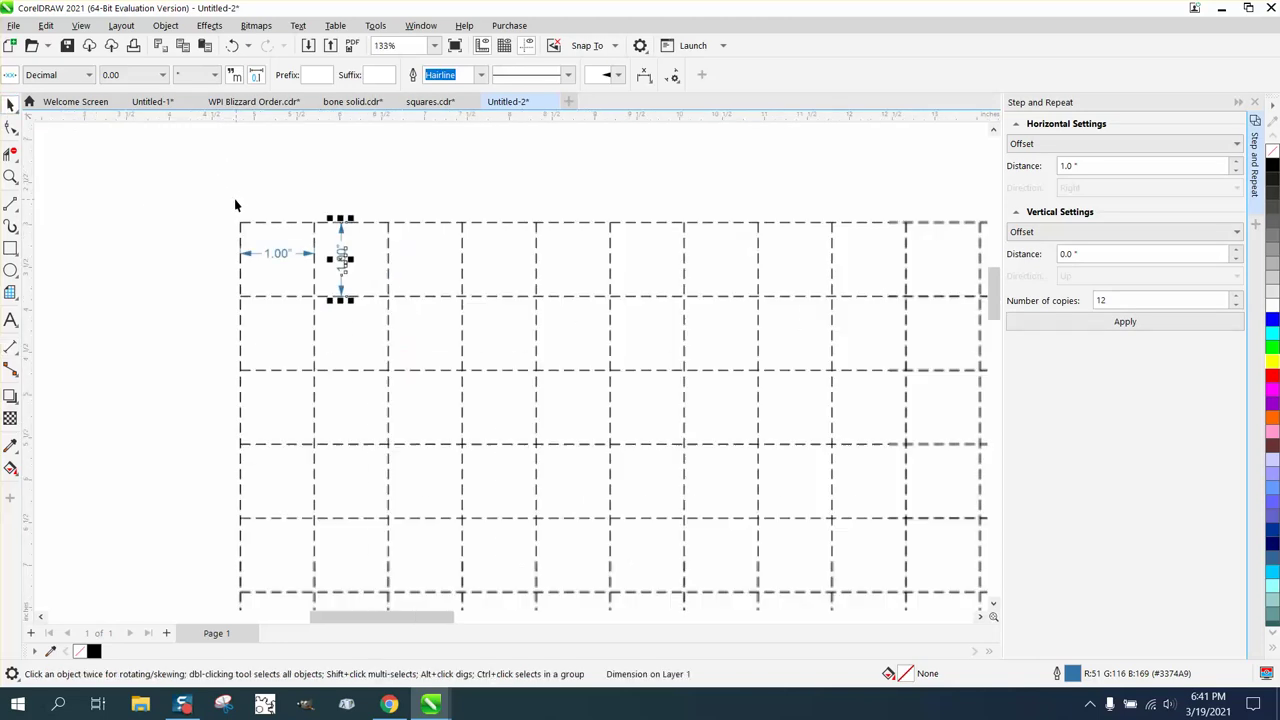
pyautogui.scroll(-2, 240, 443)
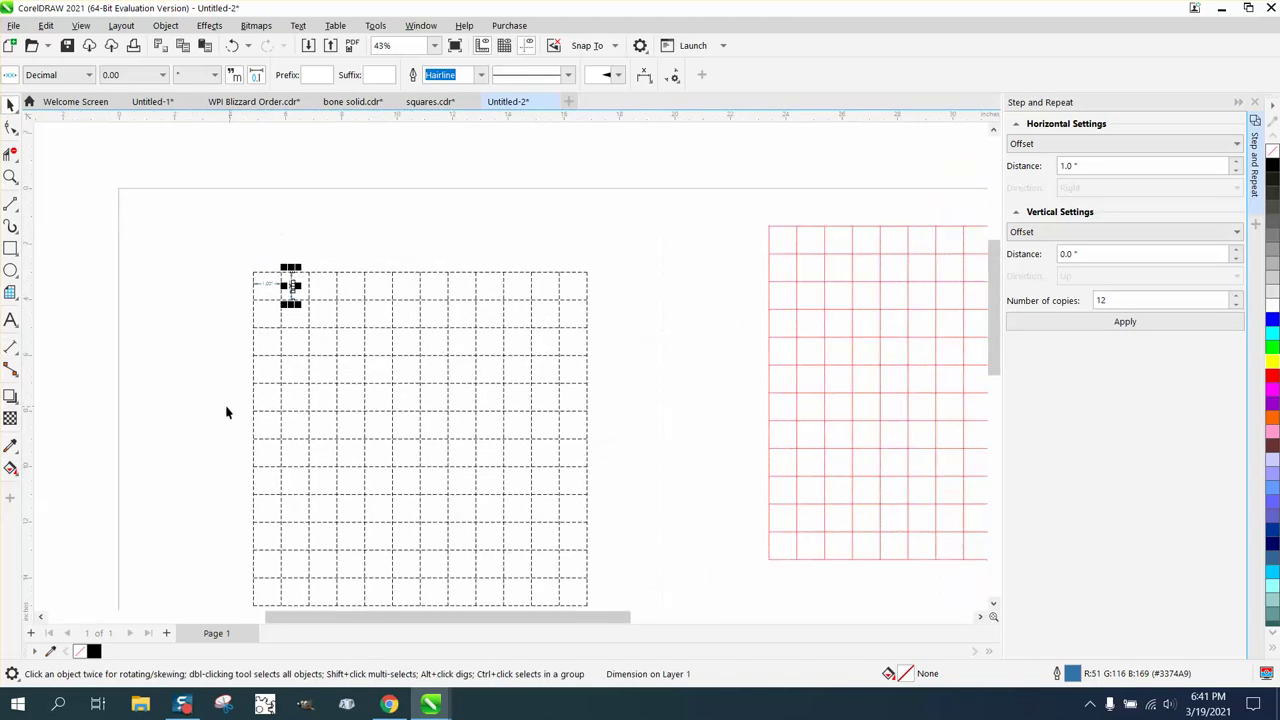
# Zoom into the grid's lower-left corner, then onto the whole dashed grid to inspect it.
pyautogui.click(10, 177)
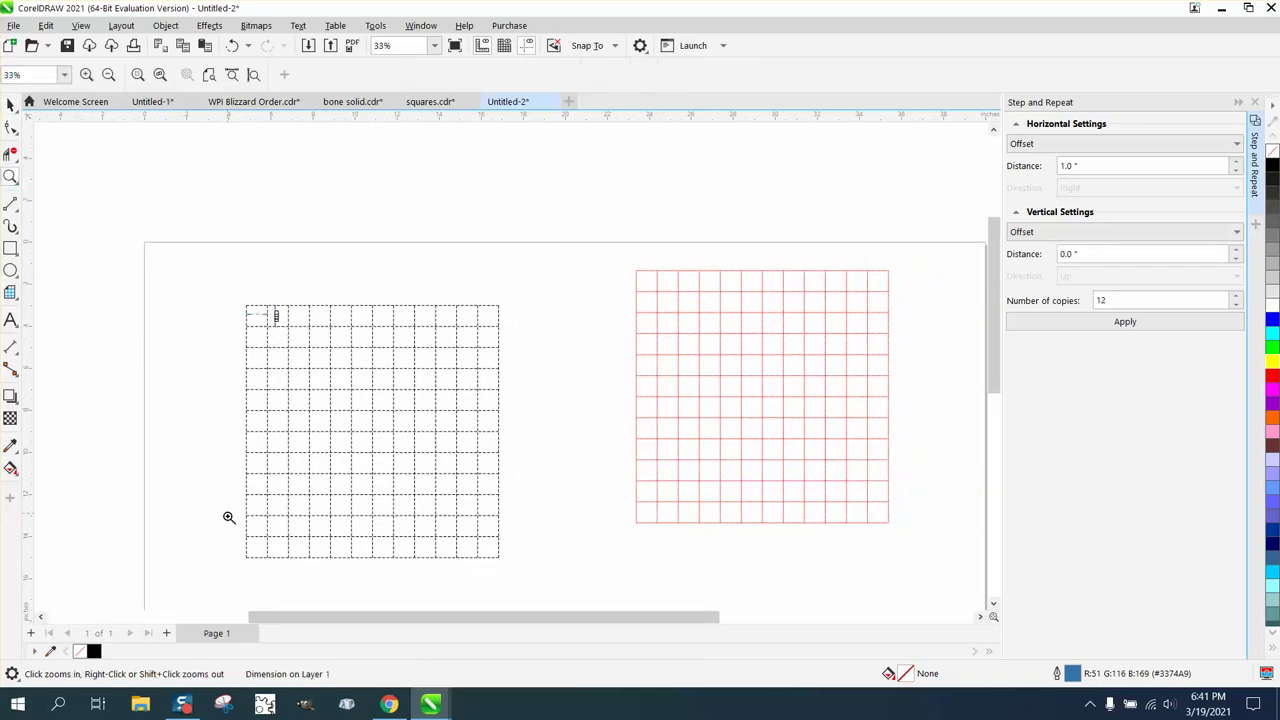
pyautogui.moveTo(229, 517); pyautogui.dragTo(319, 566)
pyautogui.scroll(-5, 452, 524)
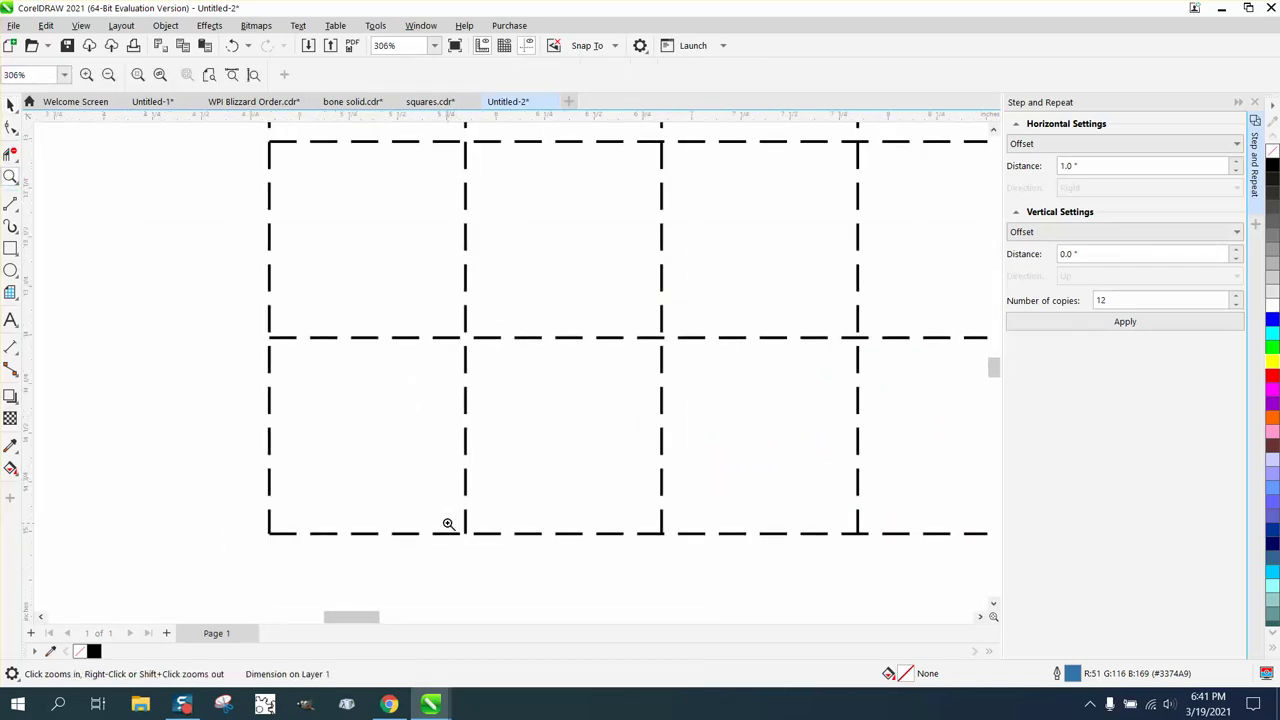
pyautogui.scroll(-4, 435, 295)
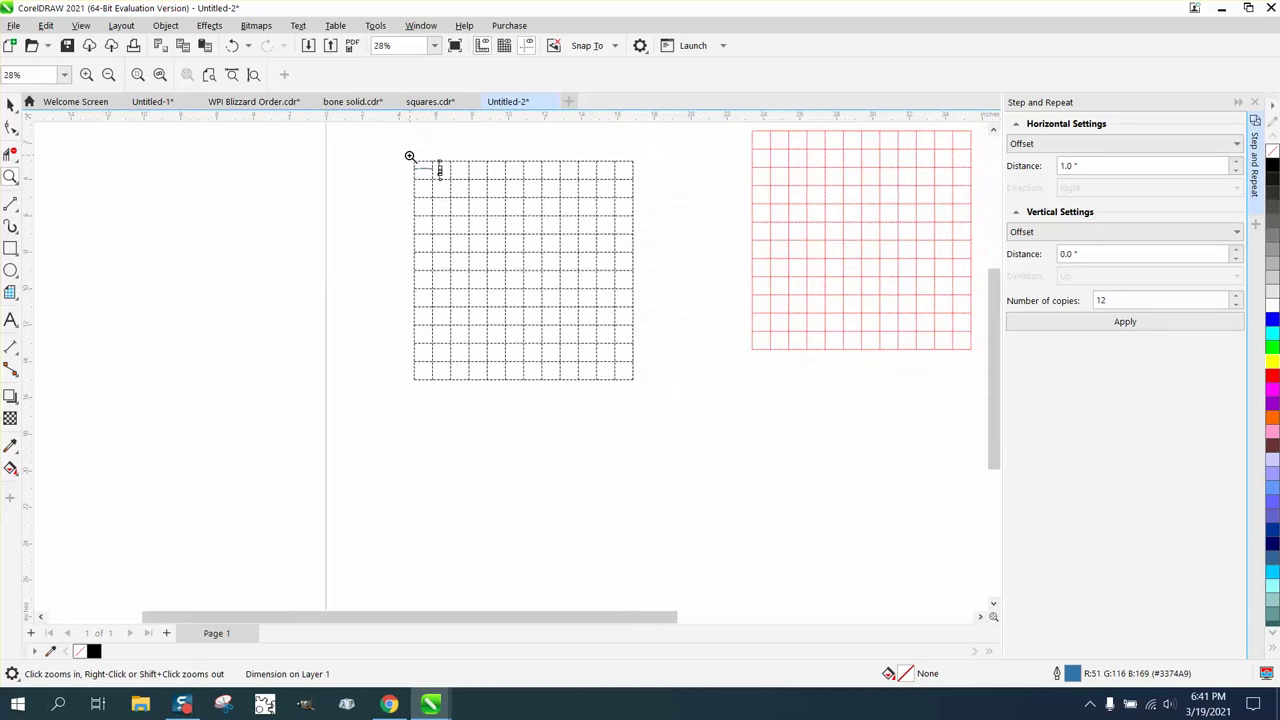
pyautogui.moveTo(410, 156); pyautogui.dragTo(662, 396)
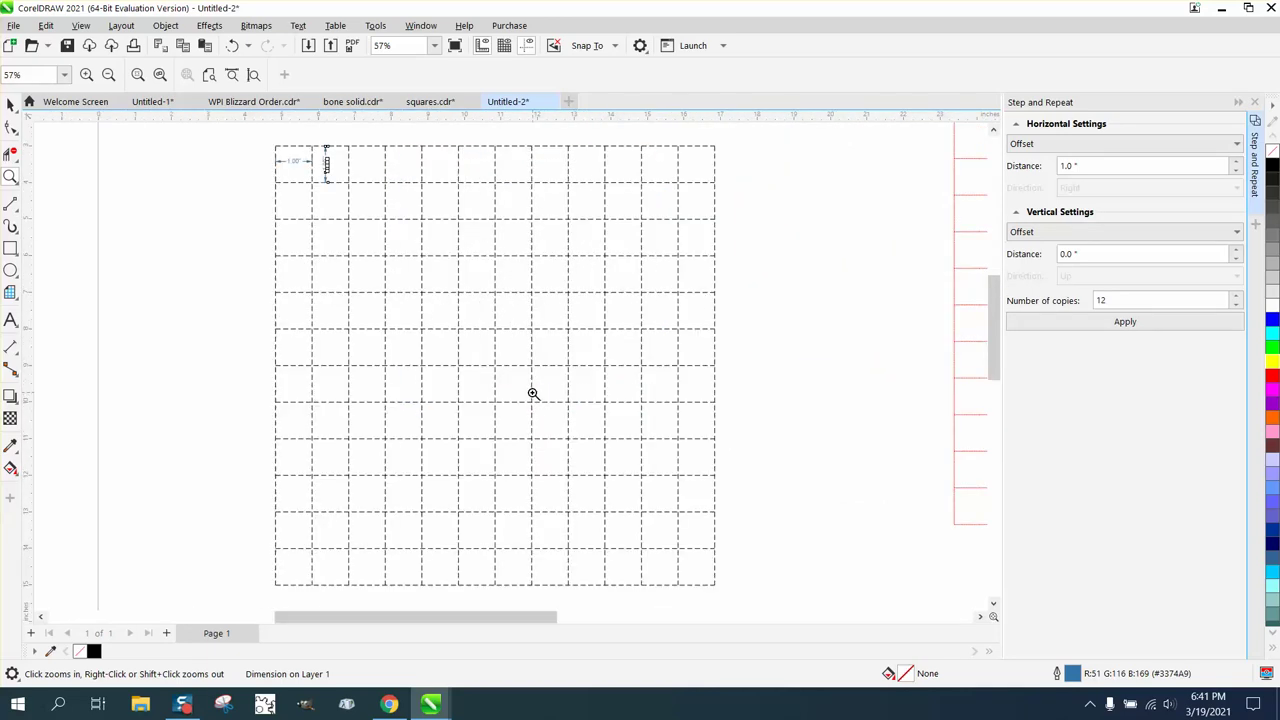
# Delete the 1.00" dimension from the grid's top-left corner.
pyautogui.doubleClick(1071, 674)
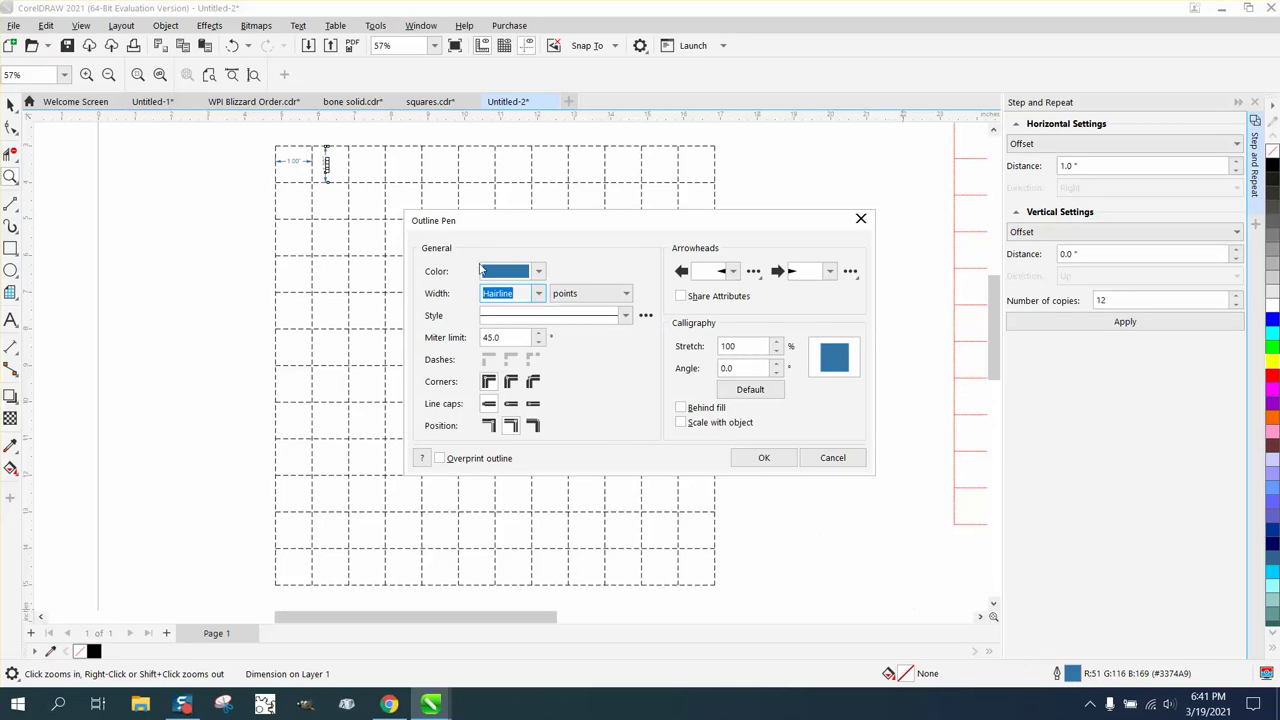
pyautogui.click(848, 457)
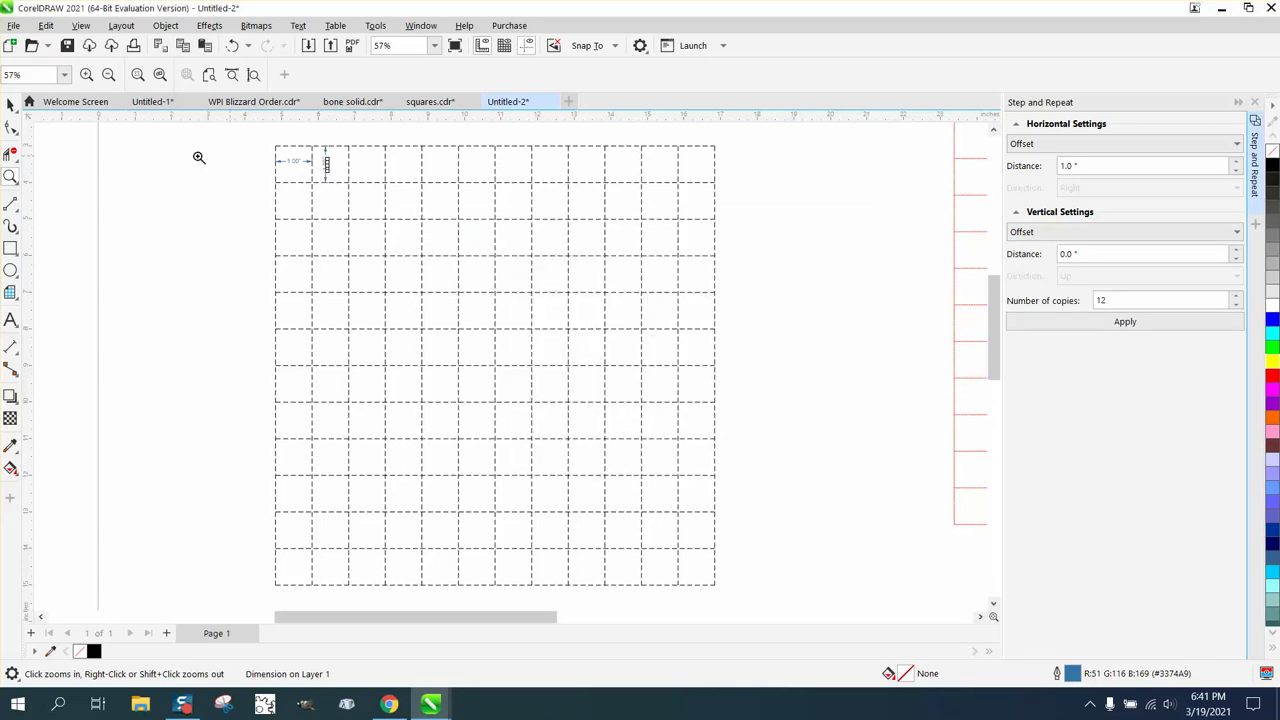
pyautogui.click(10, 104)
pyautogui.click(327, 160)
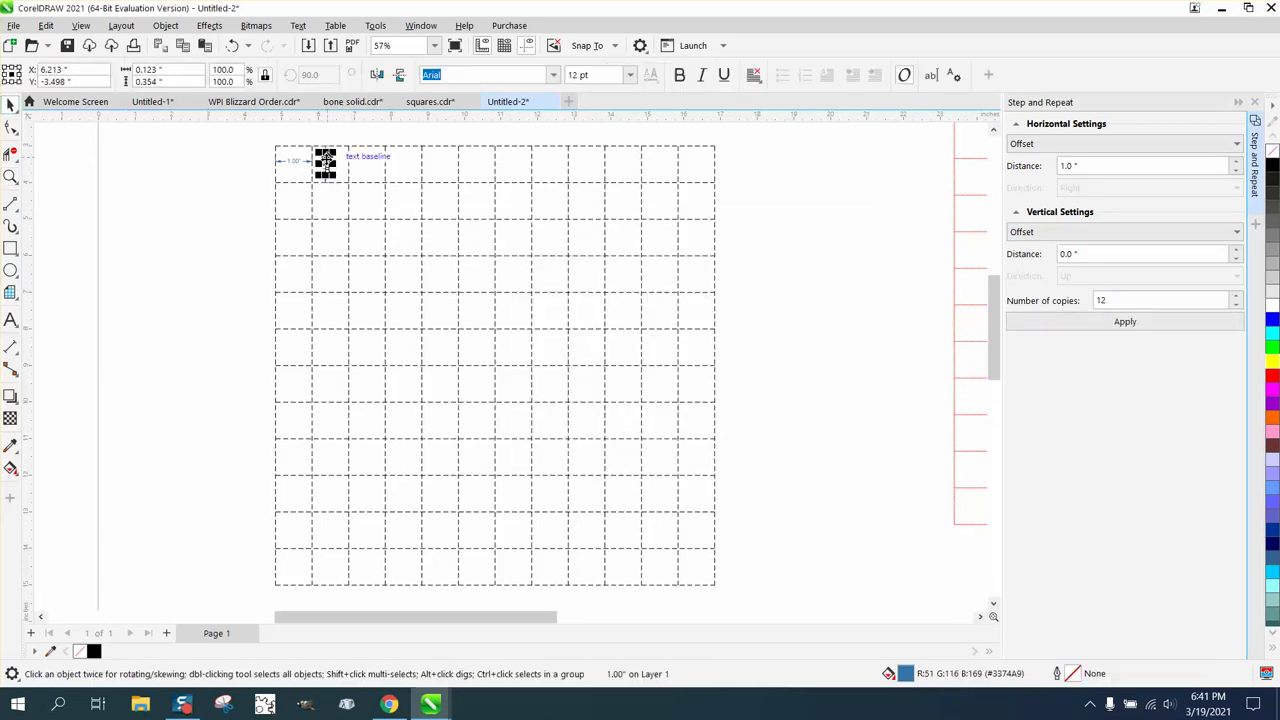
pyautogui.press('Delete')
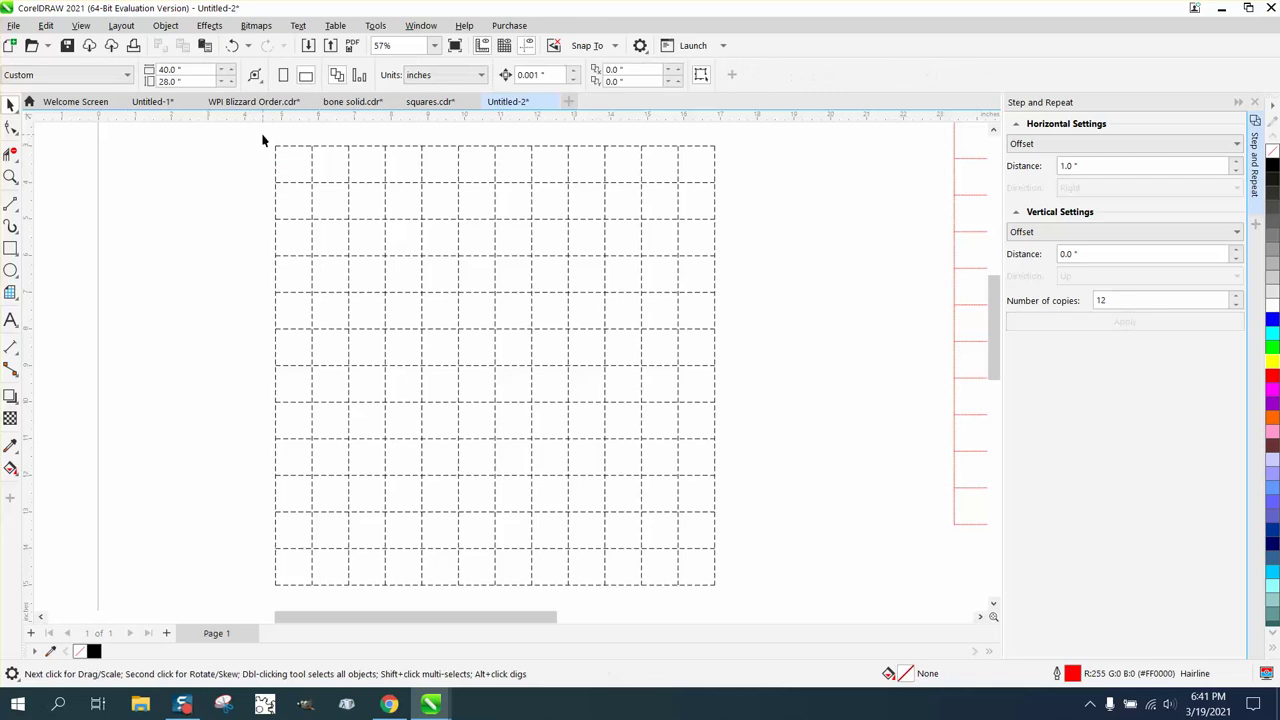
# Select all 26 grid lines and set their outline width to Hairline, after trying 0.5 pt and 4.0 pt.
pyautogui.moveTo(445, 465); pyautogui.dragTo(783, 638)
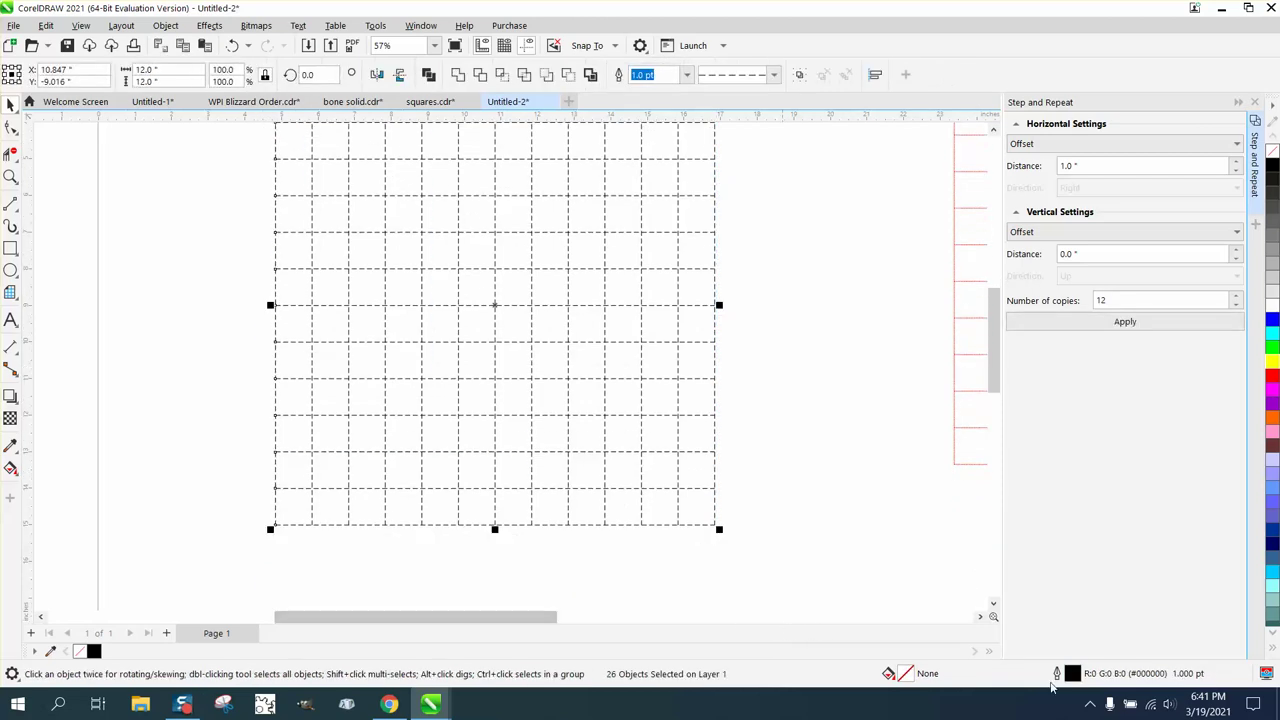
pyautogui.doubleClick(1071, 675)
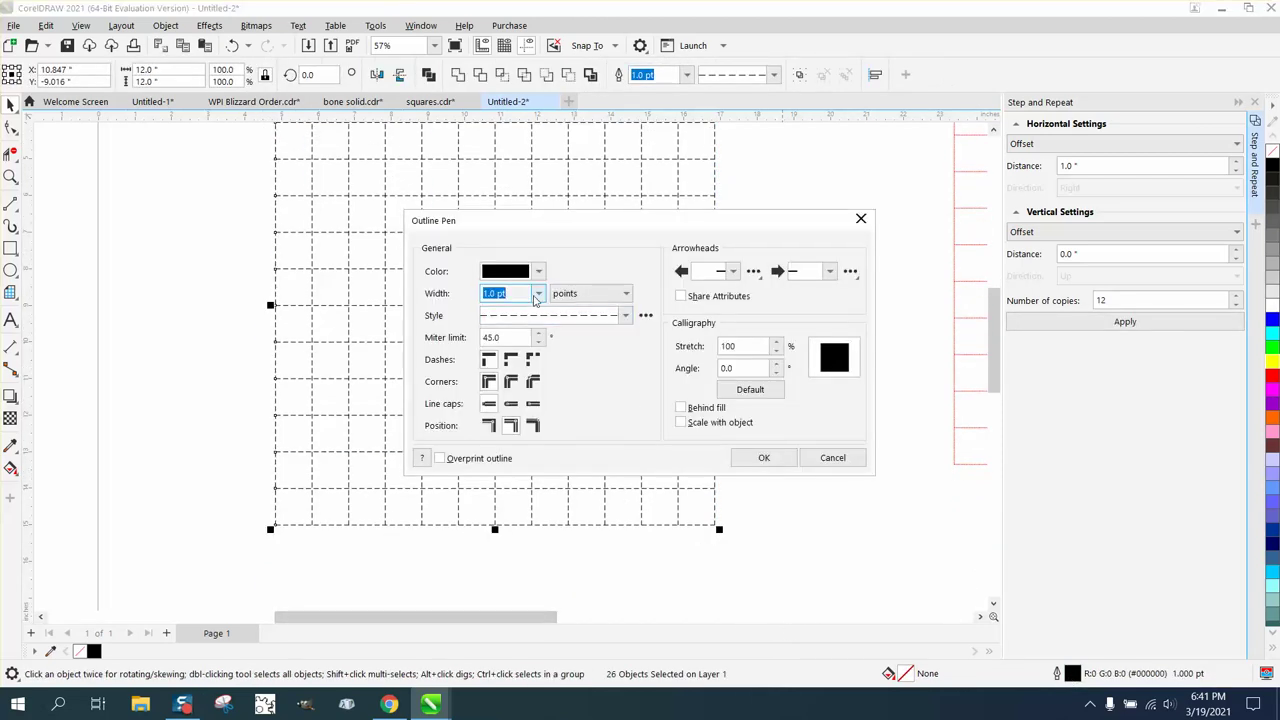
pyautogui.click(538, 294)
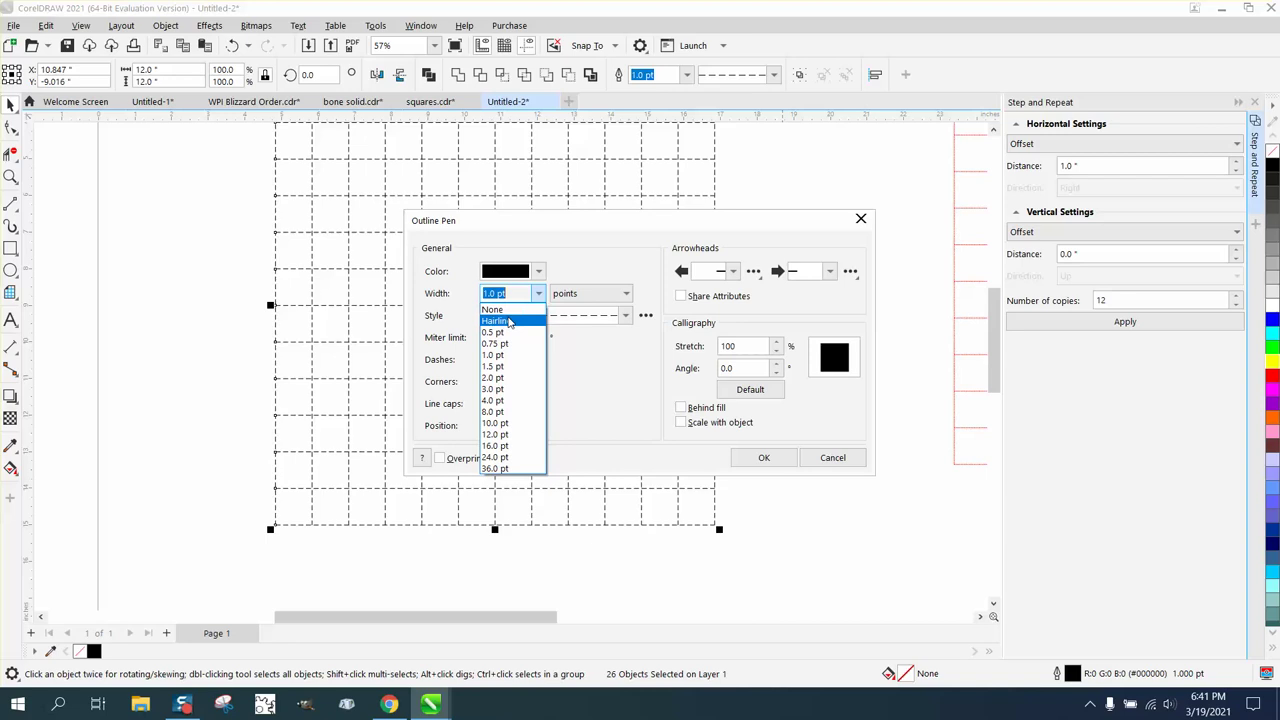
pyautogui.click(495, 335)
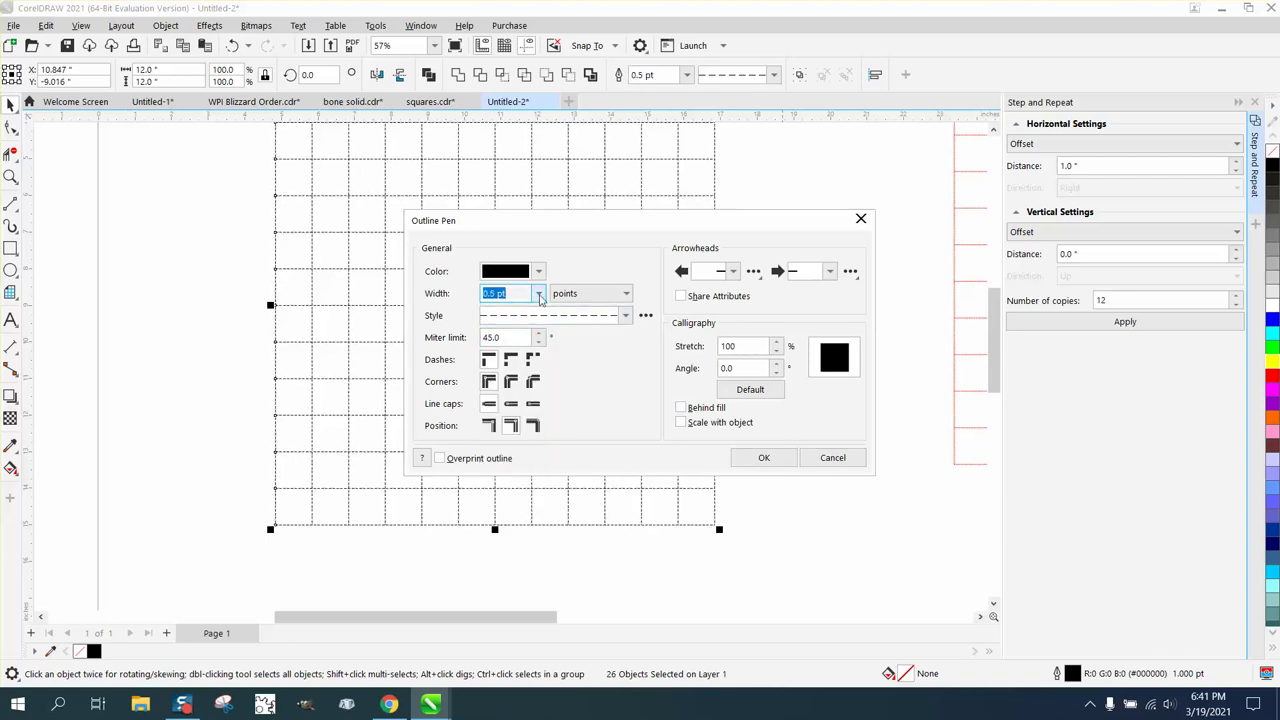
pyautogui.click(540, 295)
pyautogui.click(502, 402)
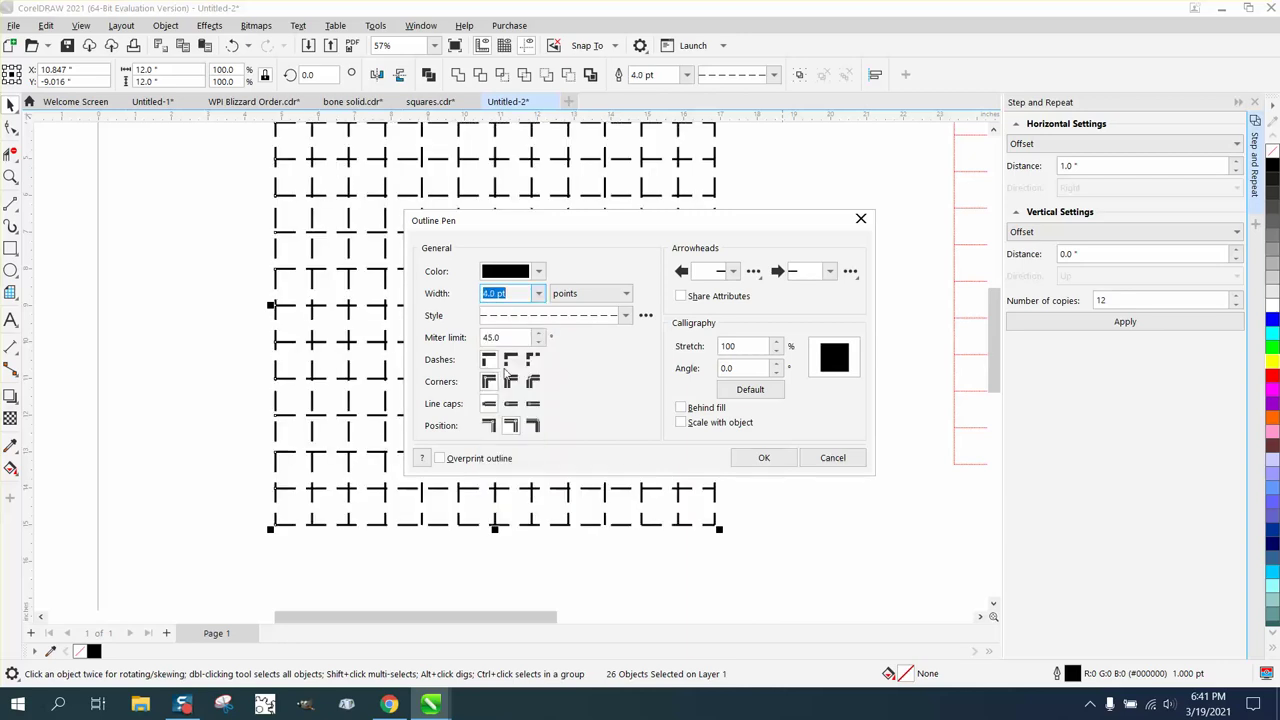
pyautogui.click(538, 293)
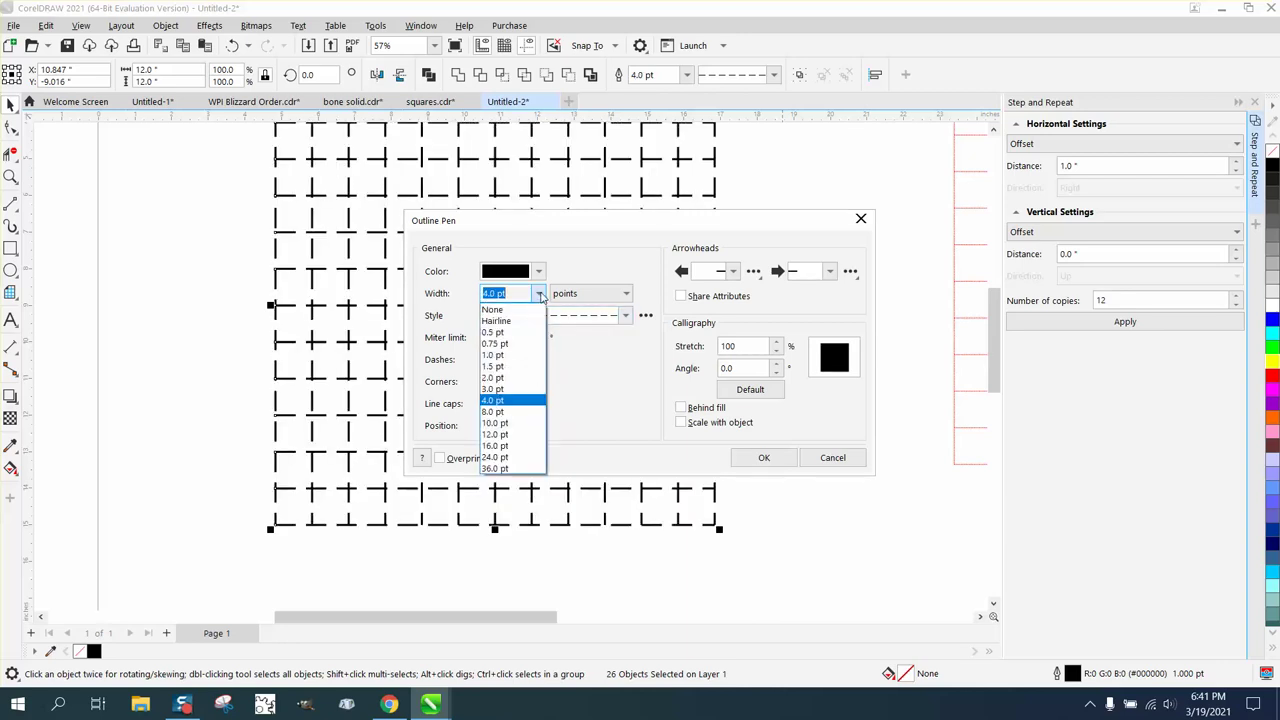
pyautogui.click(506, 333)
pyautogui.click(540, 293)
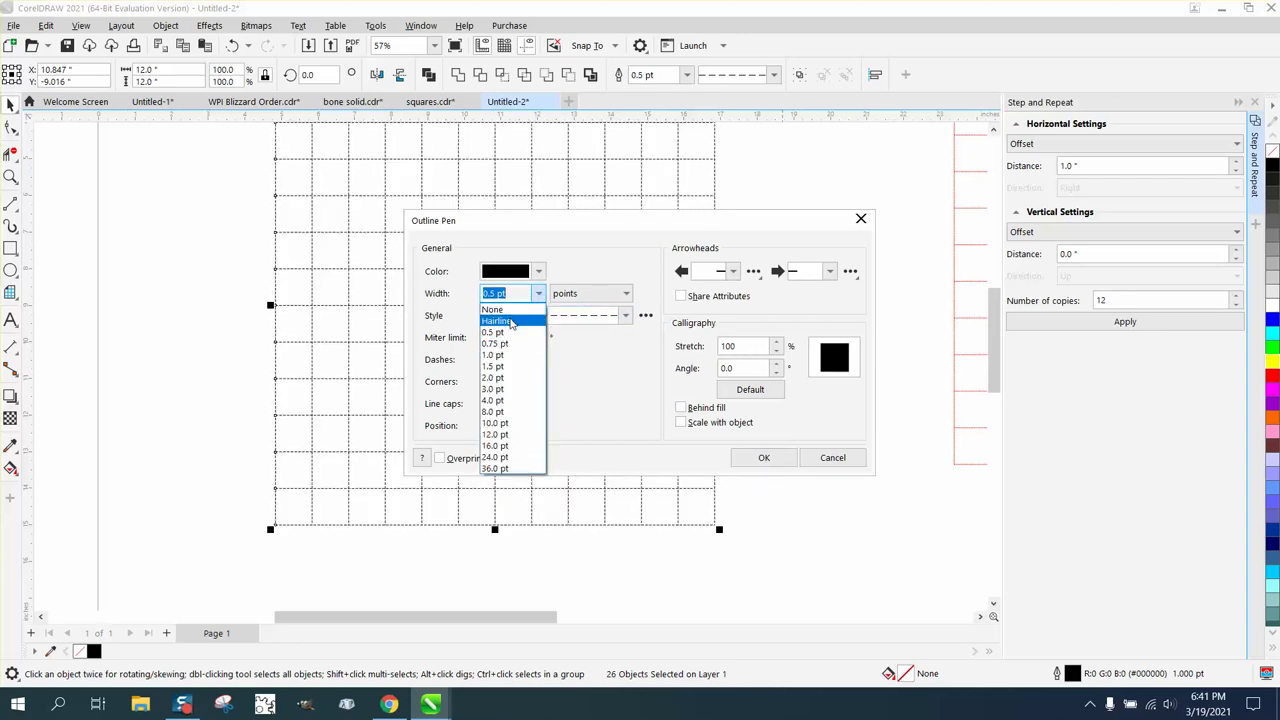
pyautogui.click(510, 322)
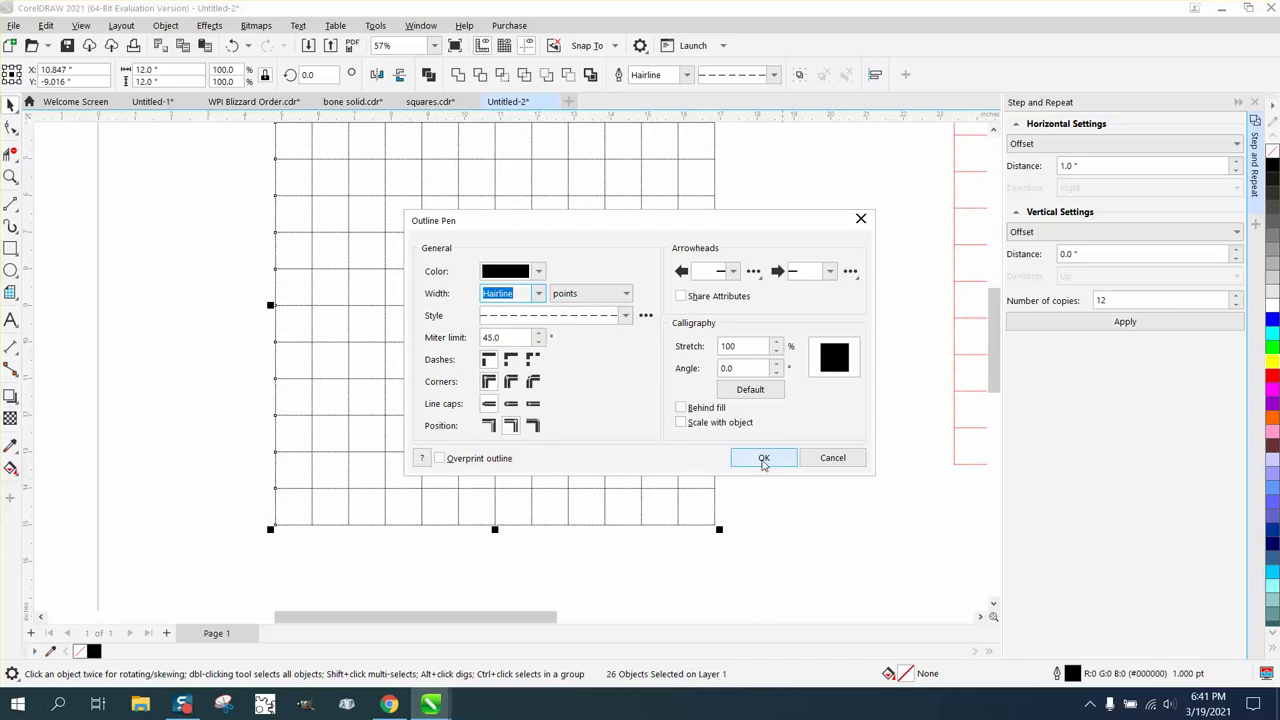
pyautogui.click(763, 458)
pyautogui.click(11, 177)
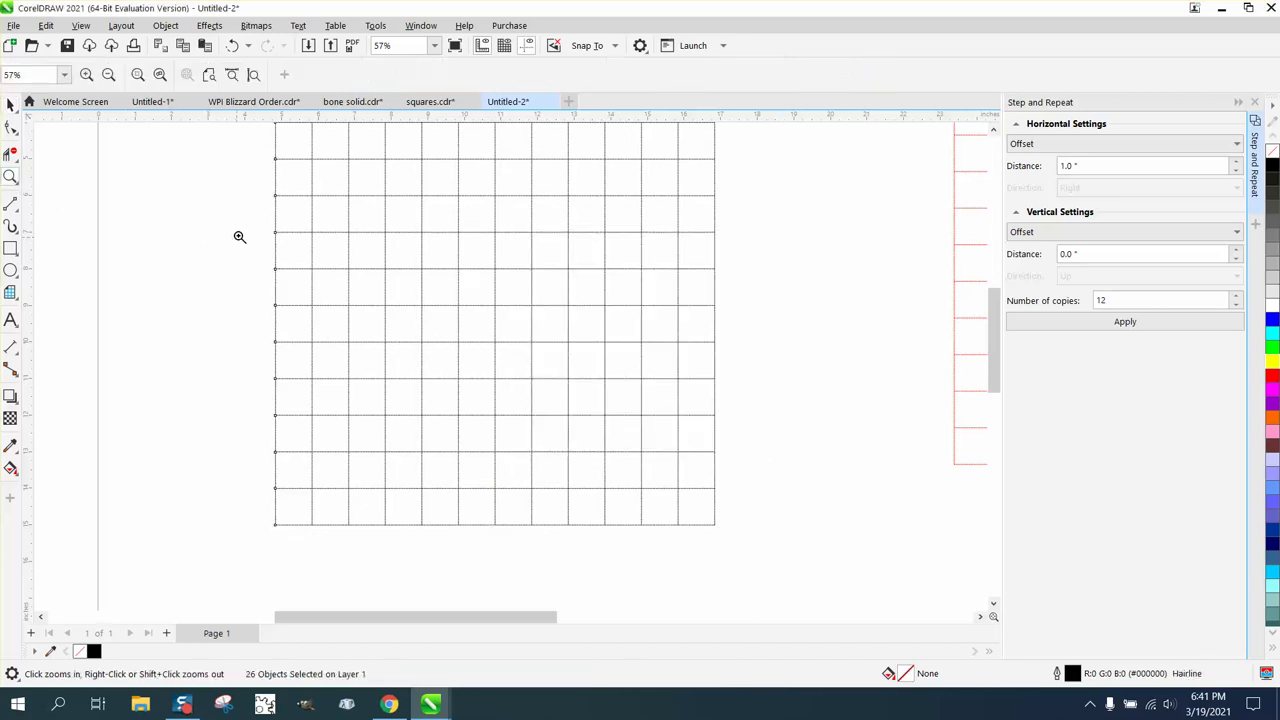
pyautogui.moveTo(239, 236); pyautogui.dragTo(357, 260)
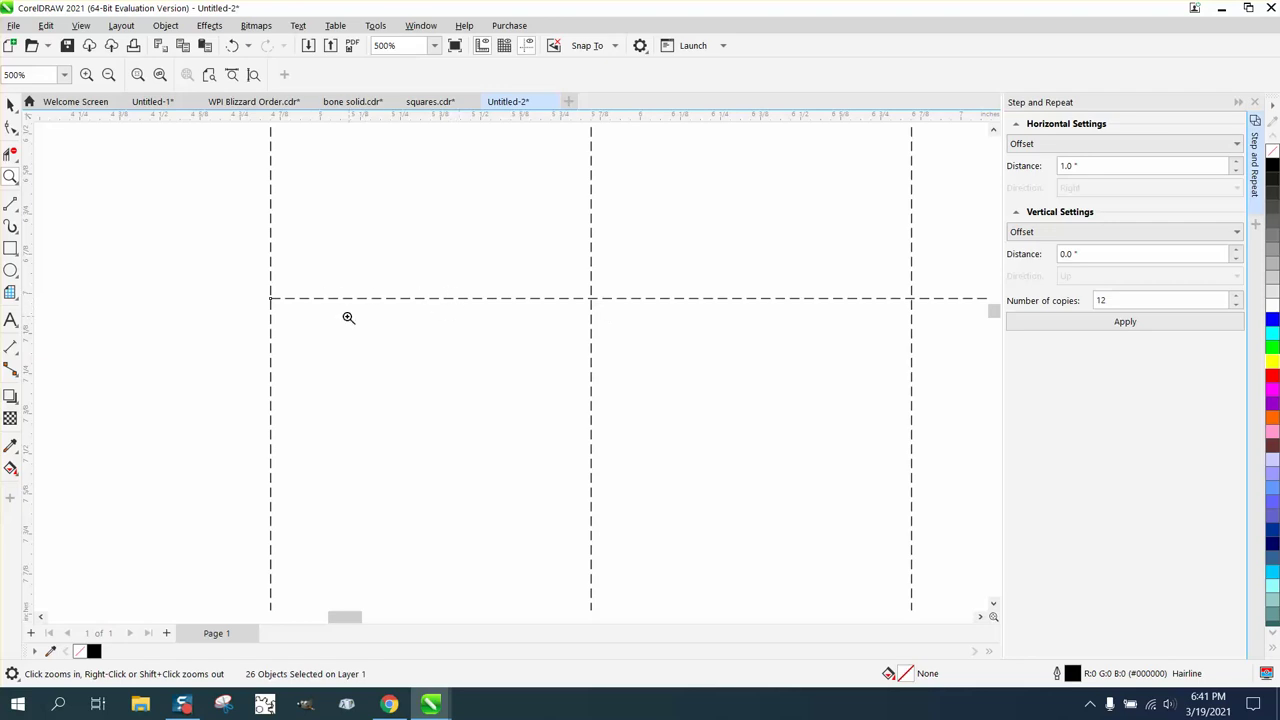
pyautogui.scroll(-2, 351, 294)
pyautogui.scroll(-4, 417, 283)
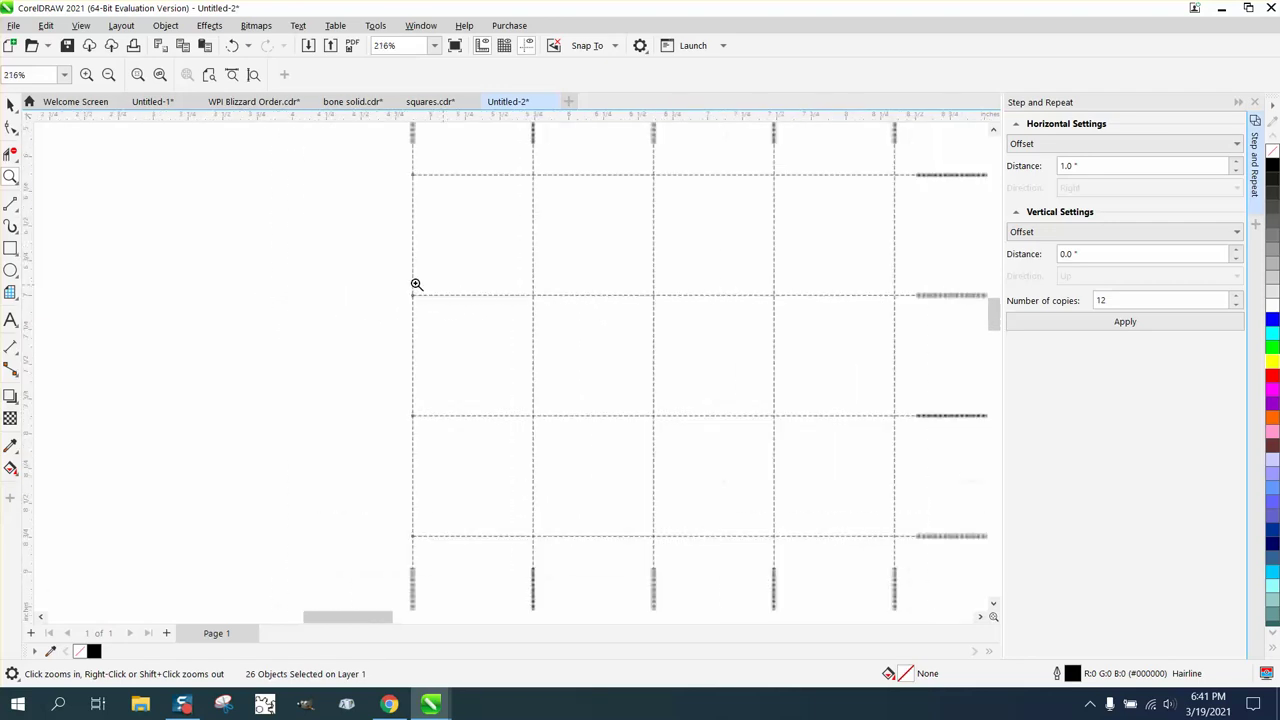
pyautogui.scroll(-3, 397, 284)
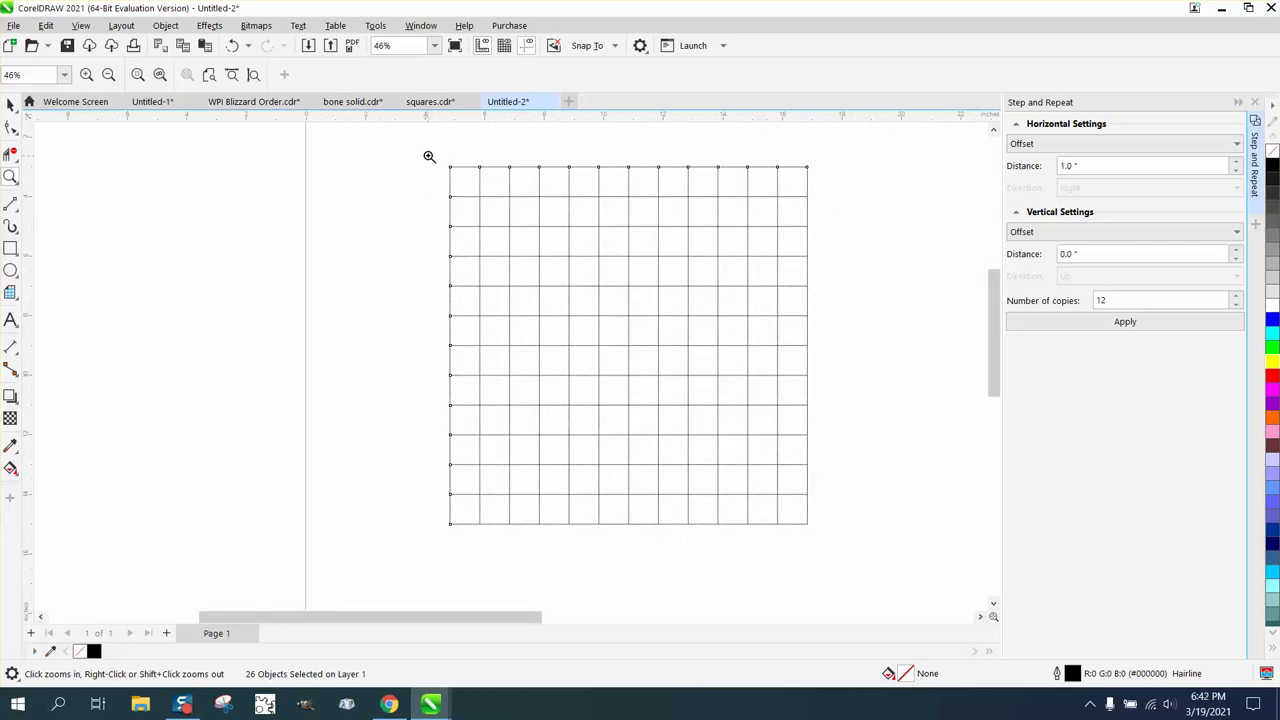
pyautogui.moveTo(430, 155); pyautogui.dragTo(852, 546)
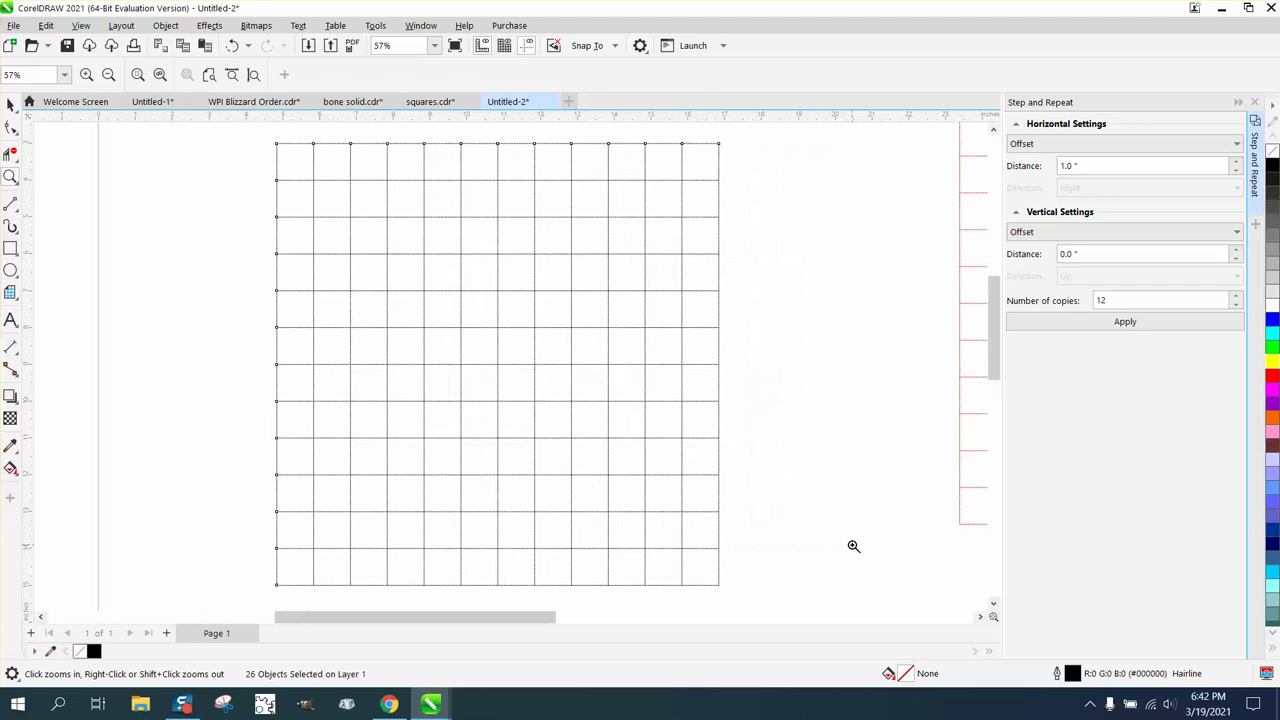